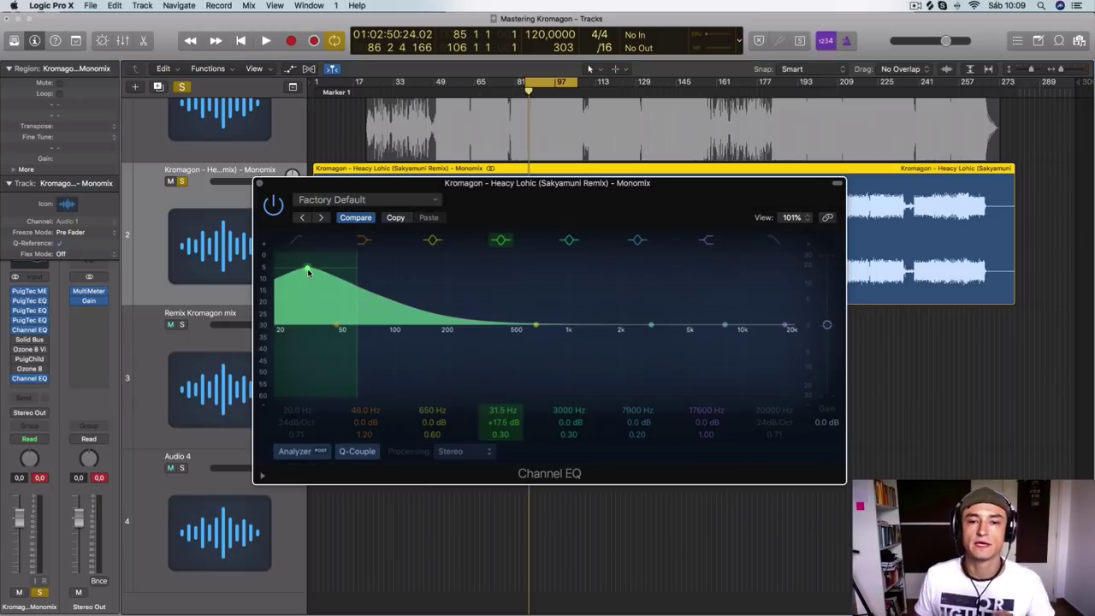
Audition the lowest bass with the green EQ band boosted +24.0 dB at 27 Hz, and again cut −24.0 dB at 26.5 Hz
{"action": "left_click_drag", "start_coordinate": [308, 270], "coordinate": [295, 250]}
{"action": "key", "text": "space"}
{"action": "key", "text": "space"}
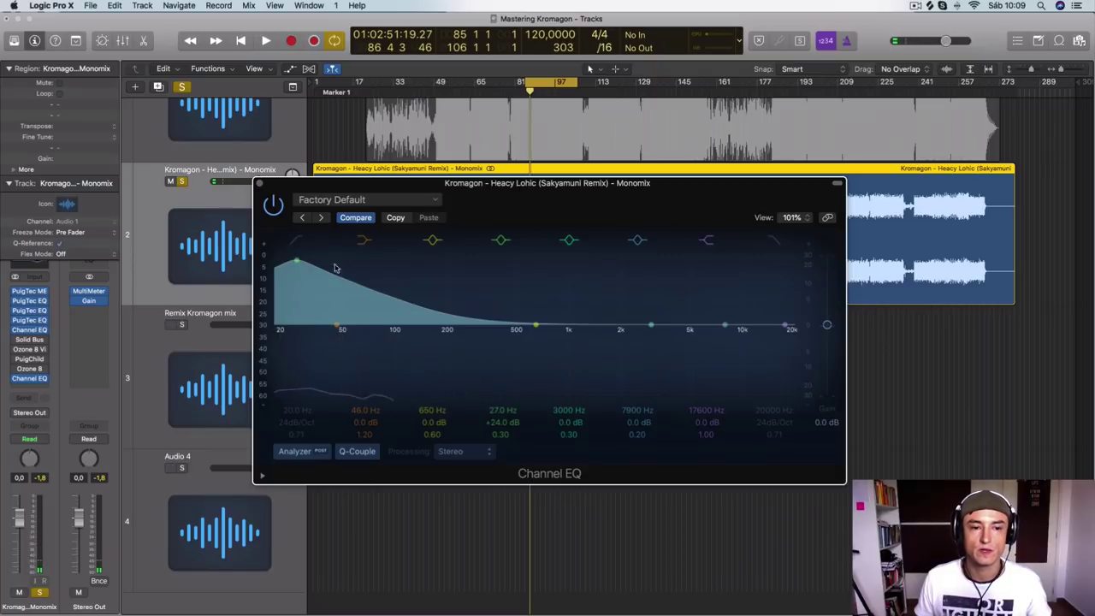
{"action": "left_click_drag", "start_coordinate": [296, 262], "coordinate": [293, 419]}
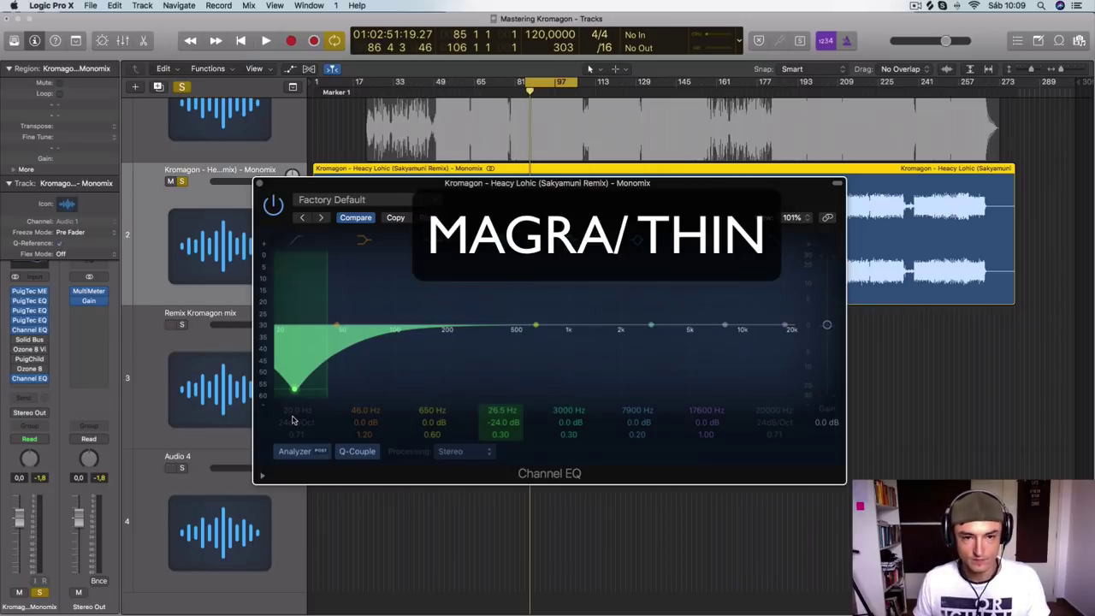
{"action": "key", "text": "space"}
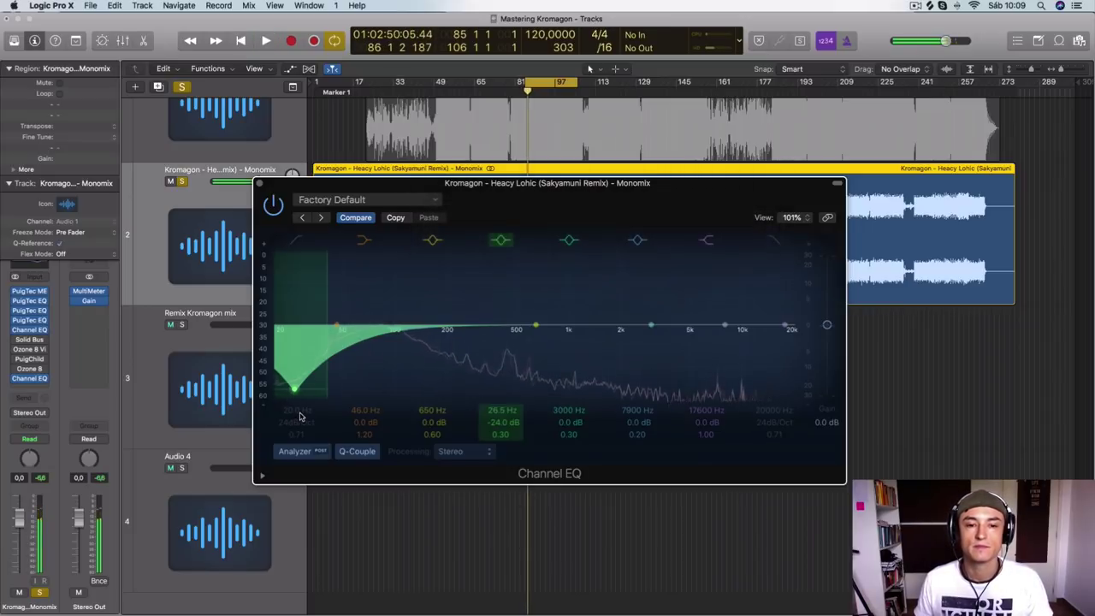
Move the green band up to 95 Hz with a +6.0 dB boost and a Q of 1.60, and play the track
{"action": "mouse_move", "coordinate": [300, 416]}
{"action": "left_mouse_down"}
{"action": "mouse_move", "coordinate": [341, 317]}
{"action": "mouse_move", "coordinate": [393, 327]}
{"action": "mouse_move", "coordinate": [391, 268]}
{"action": "left_mouse_up"}
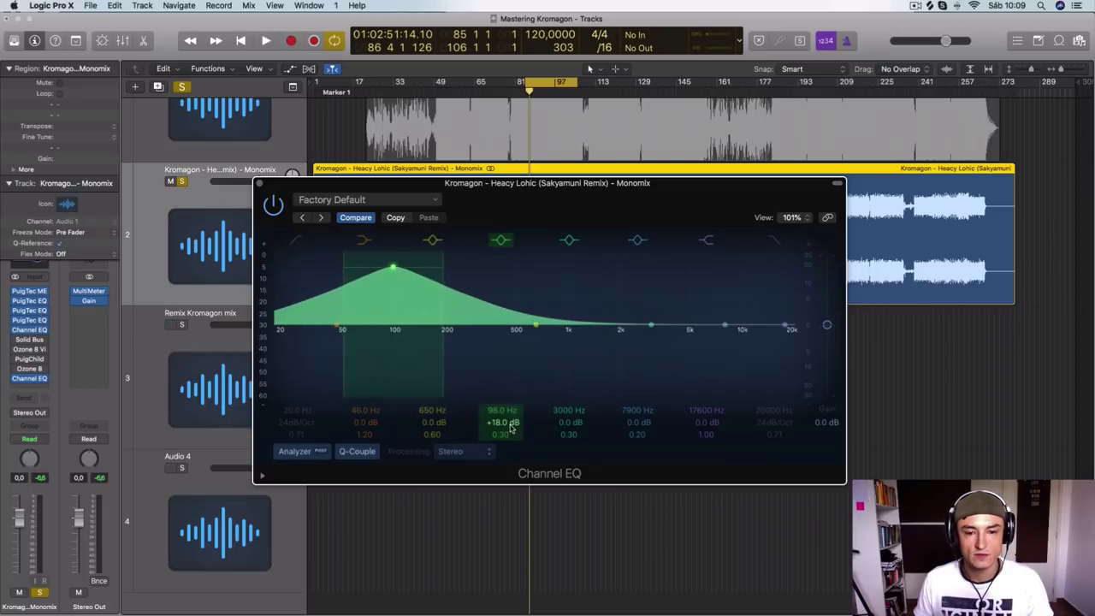
{"action": "mouse_move", "coordinate": [511, 424]}
{"action": "left_mouse_down"}
{"action": "mouse_move", "coordinate": [501, 431]}
{"action": "mouse_move", "coordinate": [501, 416]}
{"action": "left_mouse_up"}
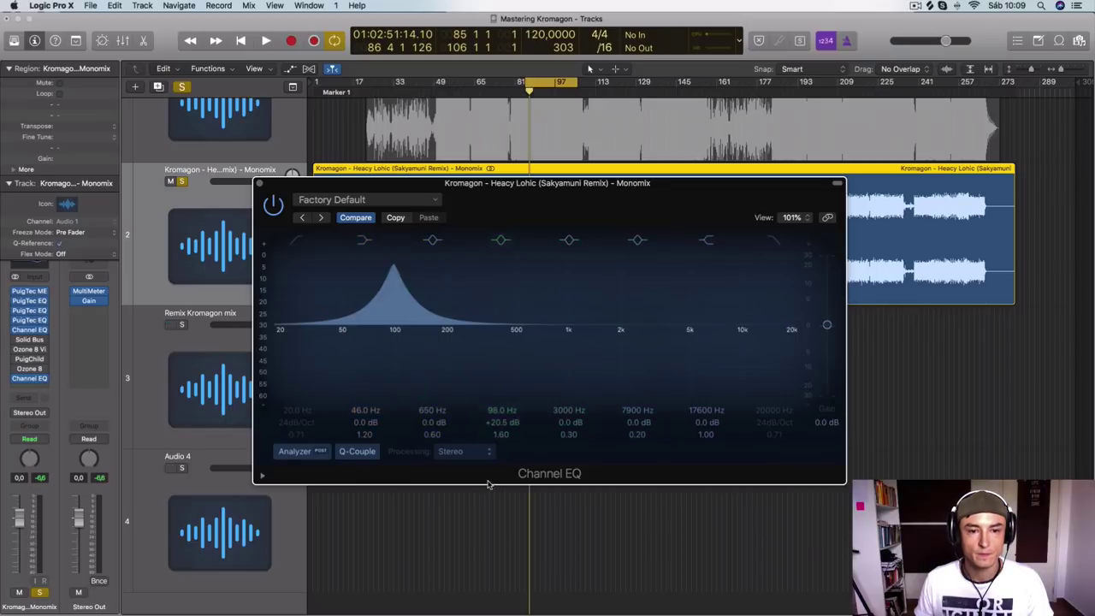
{"action": "left_click_drag", "start_coordinate": [393, 265], "coordinate": [390, 308]}
{"action": "key", "text": "space"}
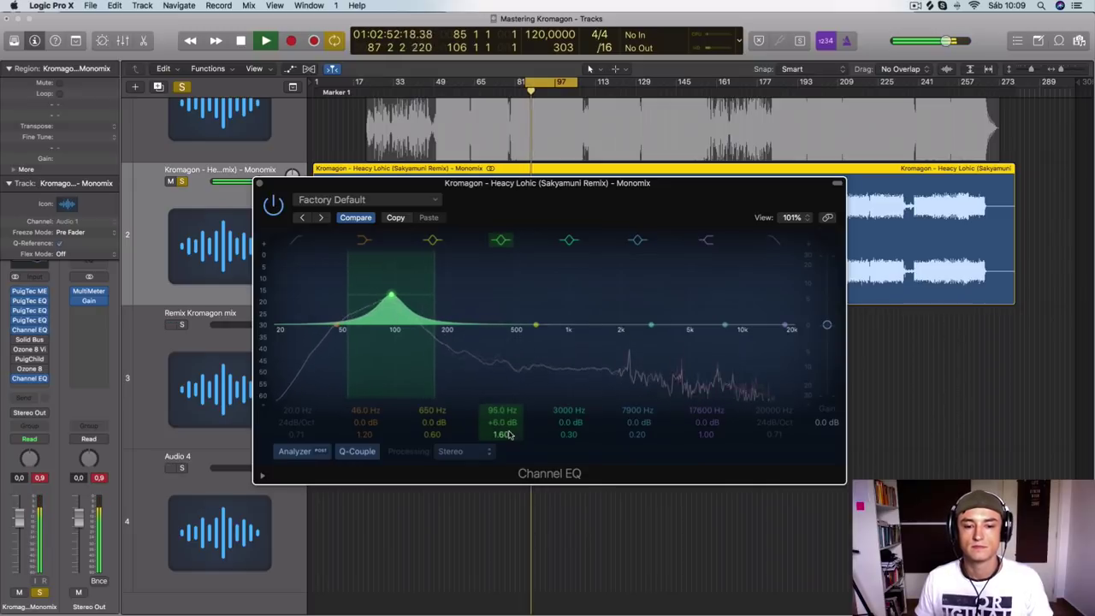
Widen the green band to a Q of 0.75, raise its boost to +12.0 dB near 94 Hz, and audition it
{"action": "left_click_drag", "start_coordinate": [504, 435], "coordinate": [504, 453]}
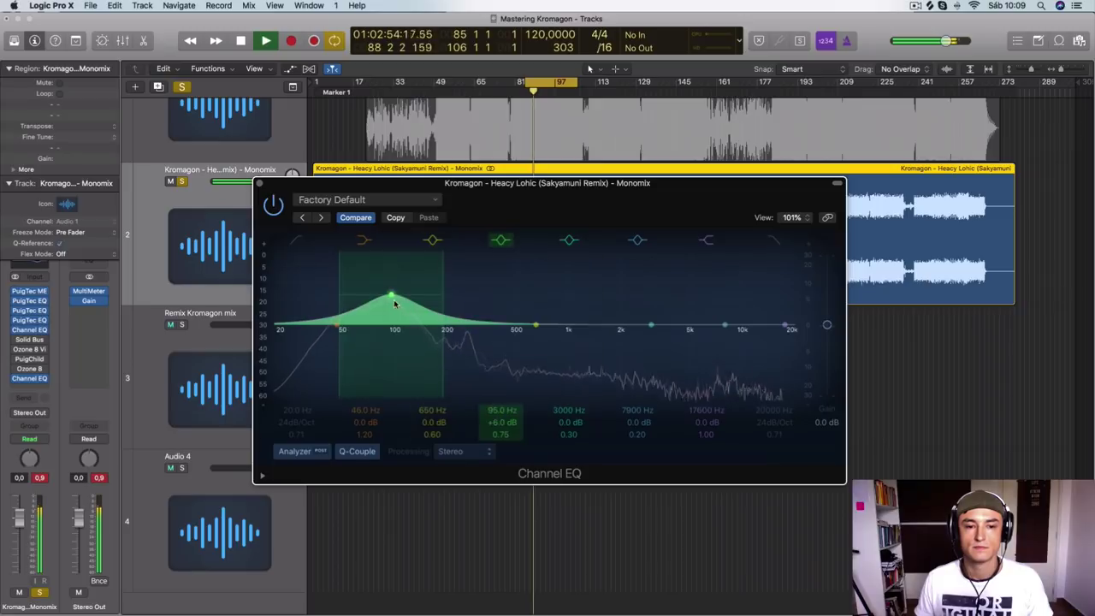
{"action": "left_click_drag", "start_coordinate": [390, 297], "coordinate": [390, 284]}
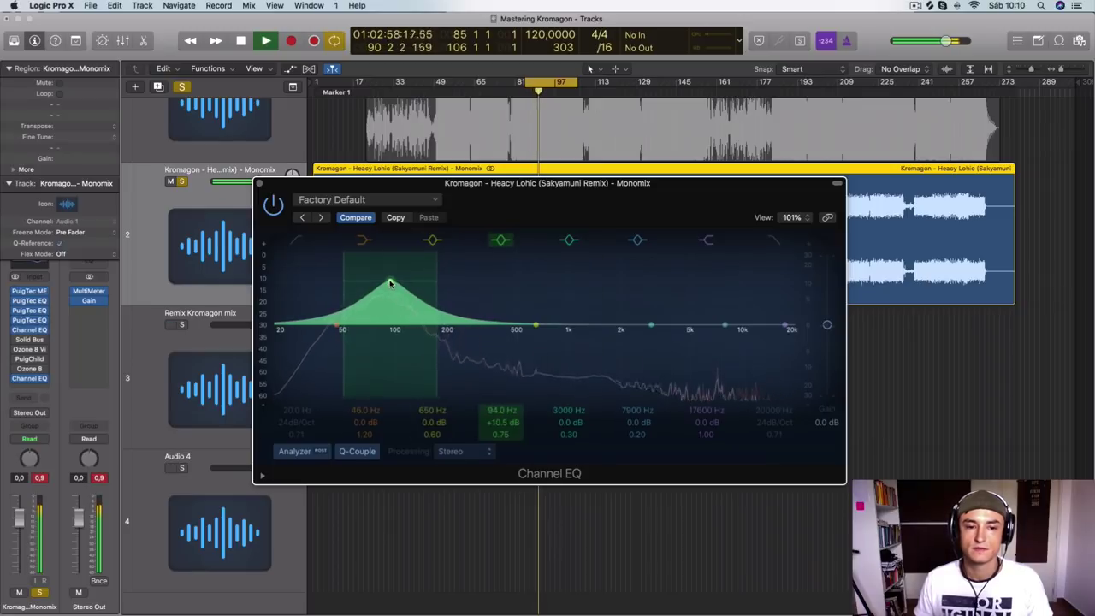
{"action": "key", "text": "space"}
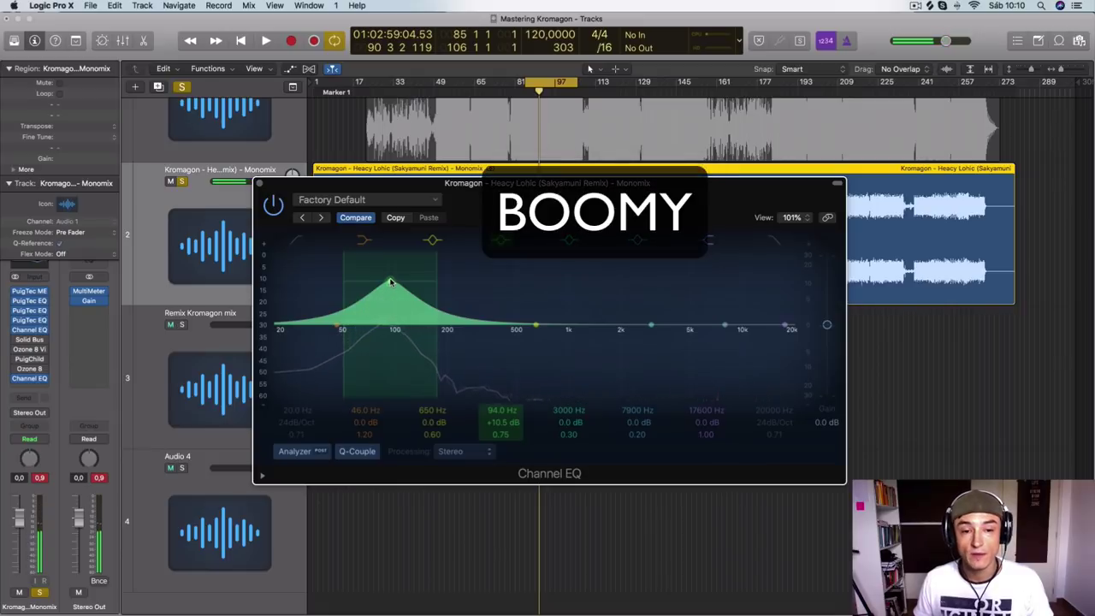
{"action": "left_click_drag", "start_coordinate": [390, 282], "coordinate": [395, 283]}
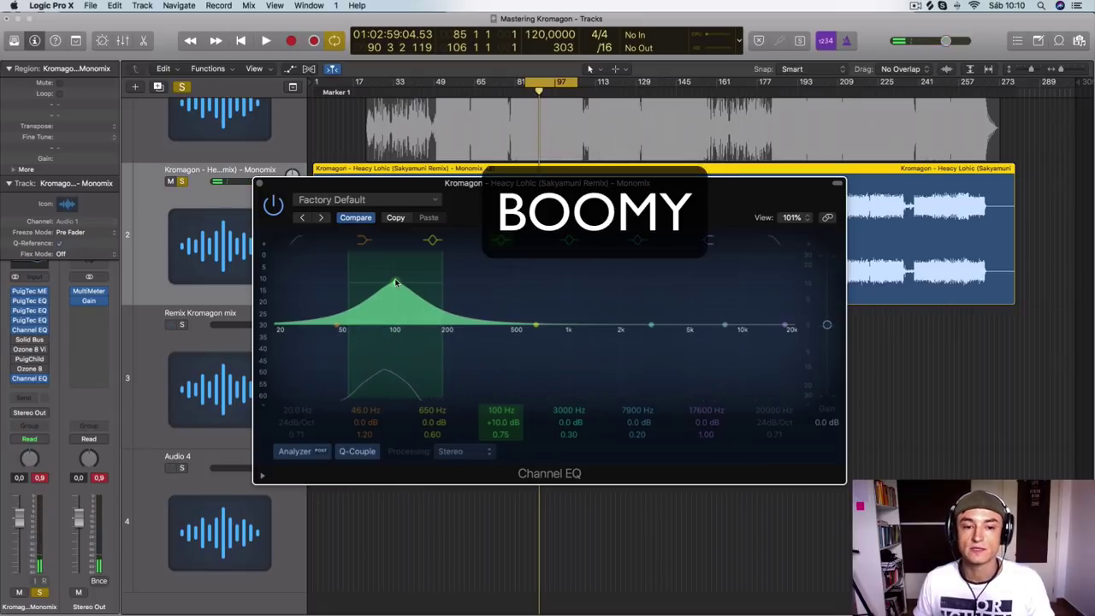
{"action": "left_click_drag", "start_coordinate": [396, 283], "coordinate": [381, 280]}
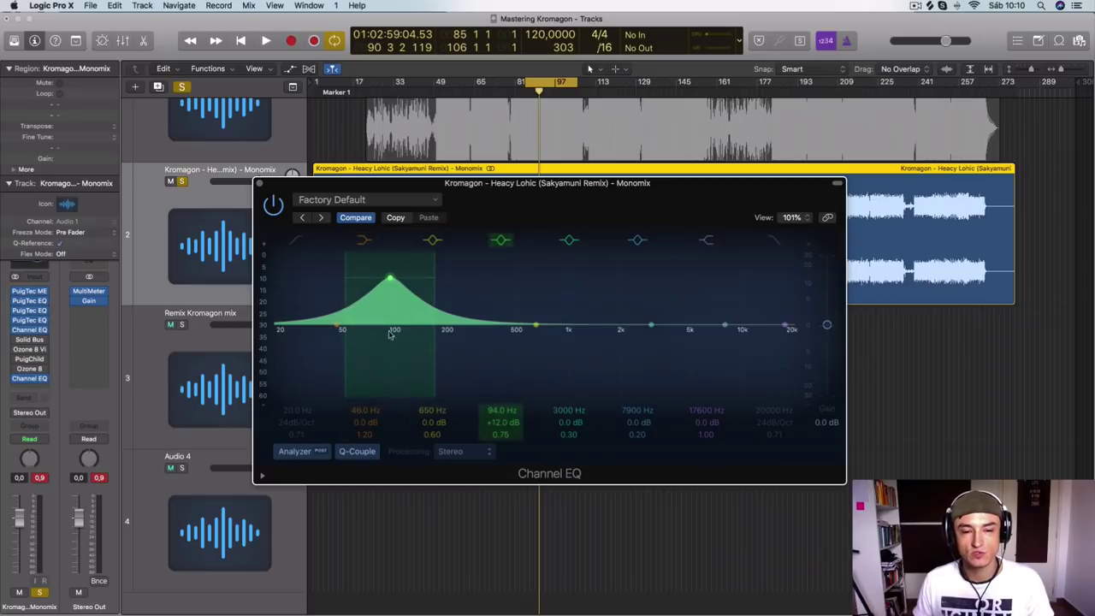
{"action": "key", "text": "space"}
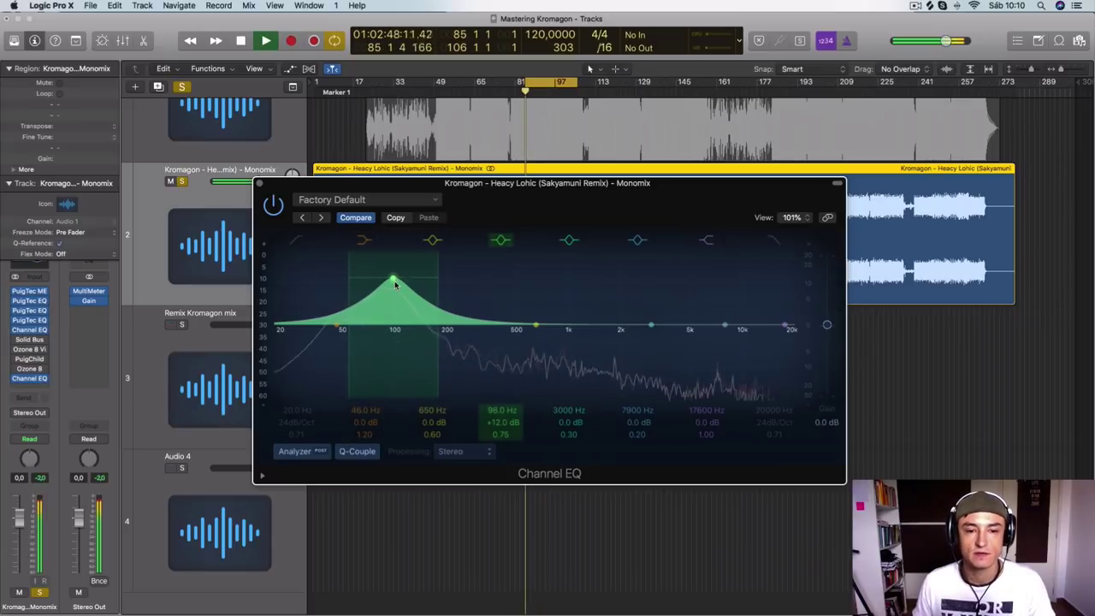
Turn the boost into a −13.5 dB cut at 98 Hz with a Q of 0.51 and audition it
{"action": "left_click_drag", "start_coordinate": [391, 283], "coordinate": [394, 360]}
{"action": "key", "text": "space"}
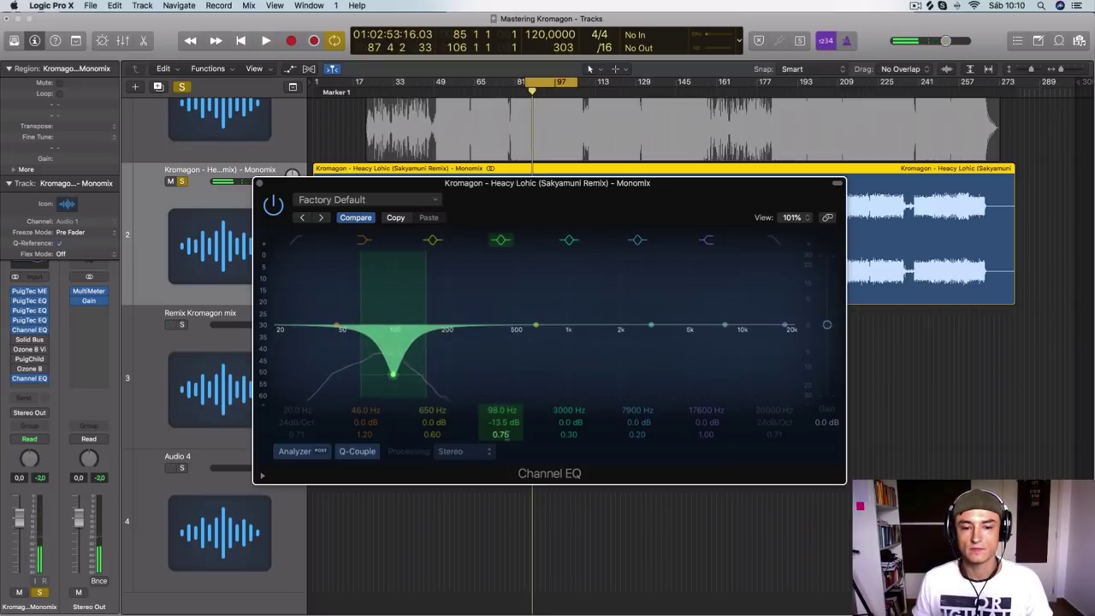
{"action": "left_click_drag", "start_coordinate": [505, 434], "coordinate": [507, 439]}
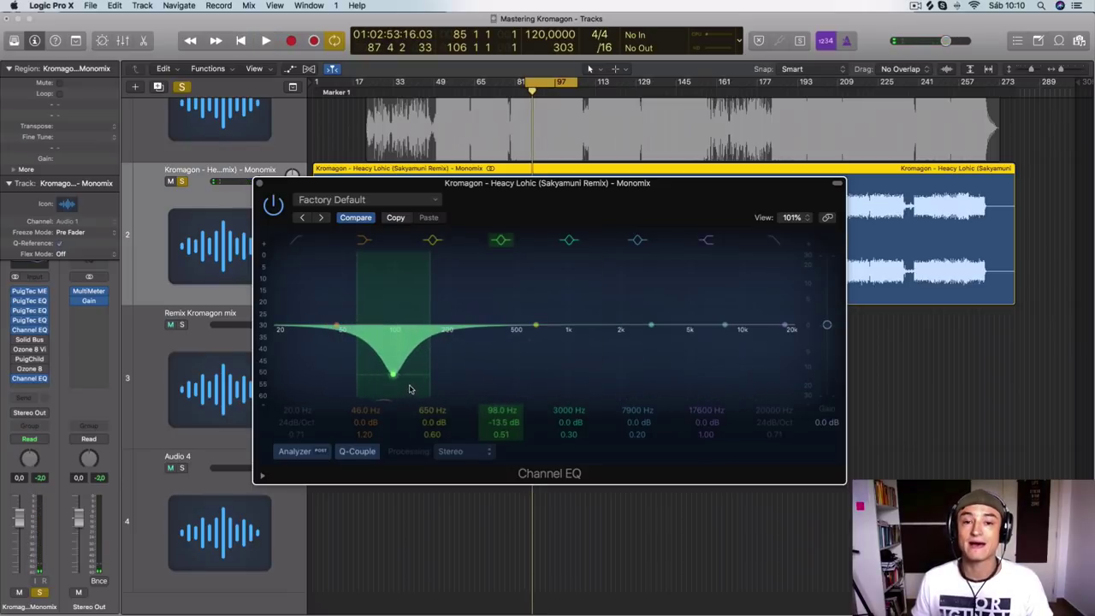
{"action": "key", "text": "space"}
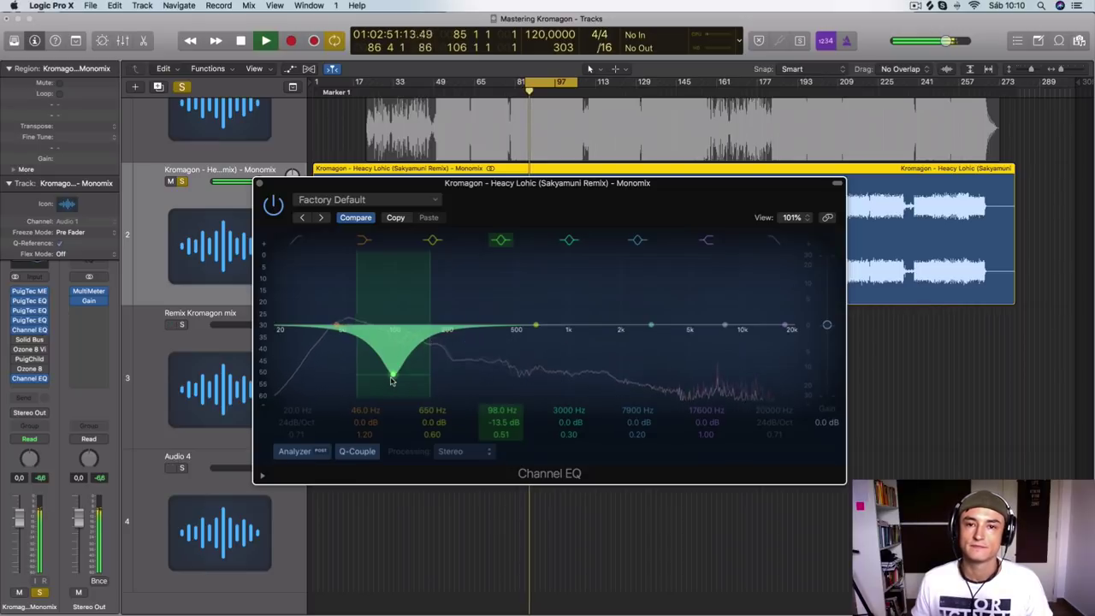
{"action": "key", "text": "space"}
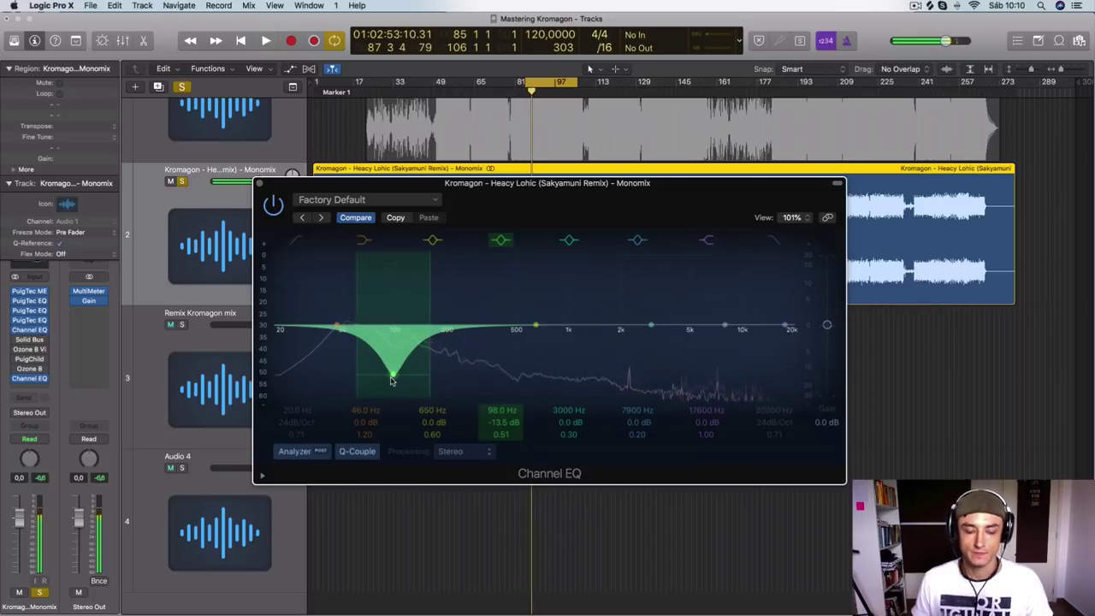
Move the green band to 164 Hz and audition it with the boost lowered to +8.0 dB
{"action": "left_click_drag", "start_coordinate": [392, 380], "coordinate": [431, 276]}
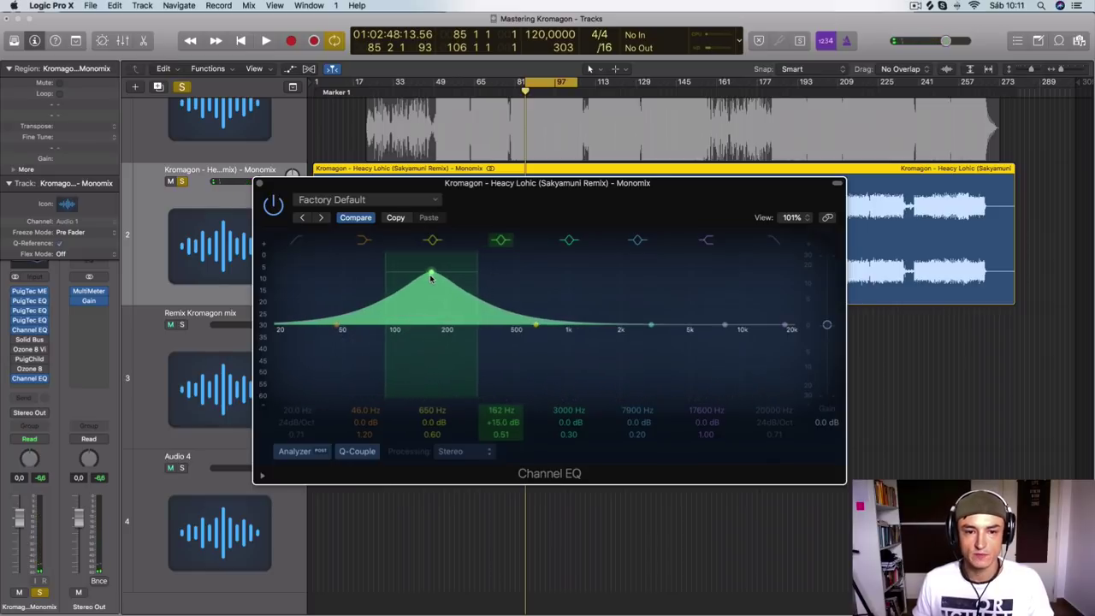
{"action": "key", "text": "space"}
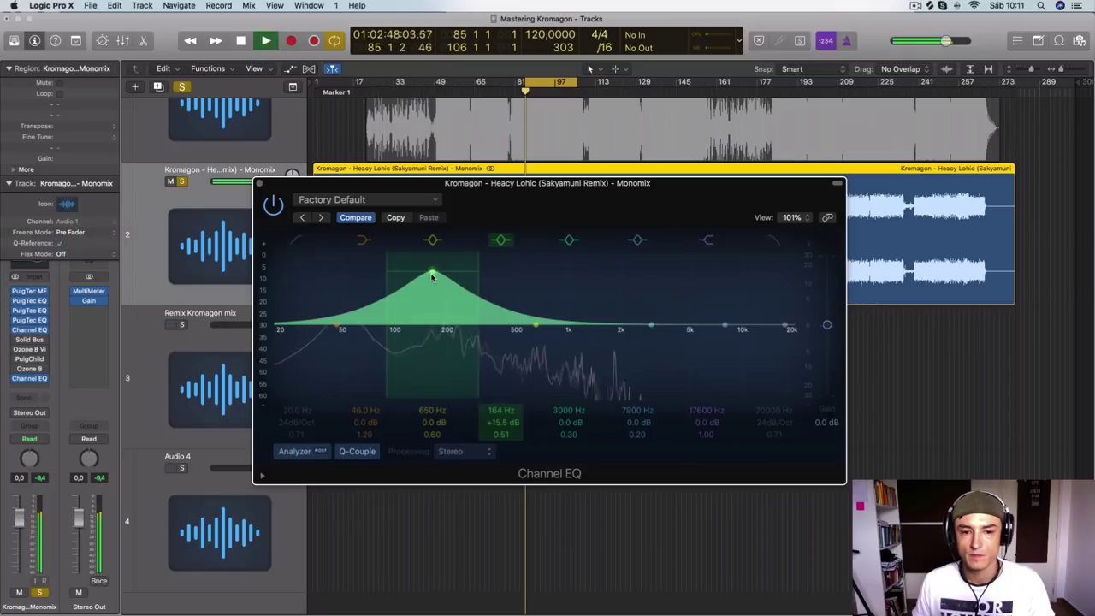
{"action": "left_click_drag", "start_coordinate": [433, 276], "coordinate": [433, 303]}
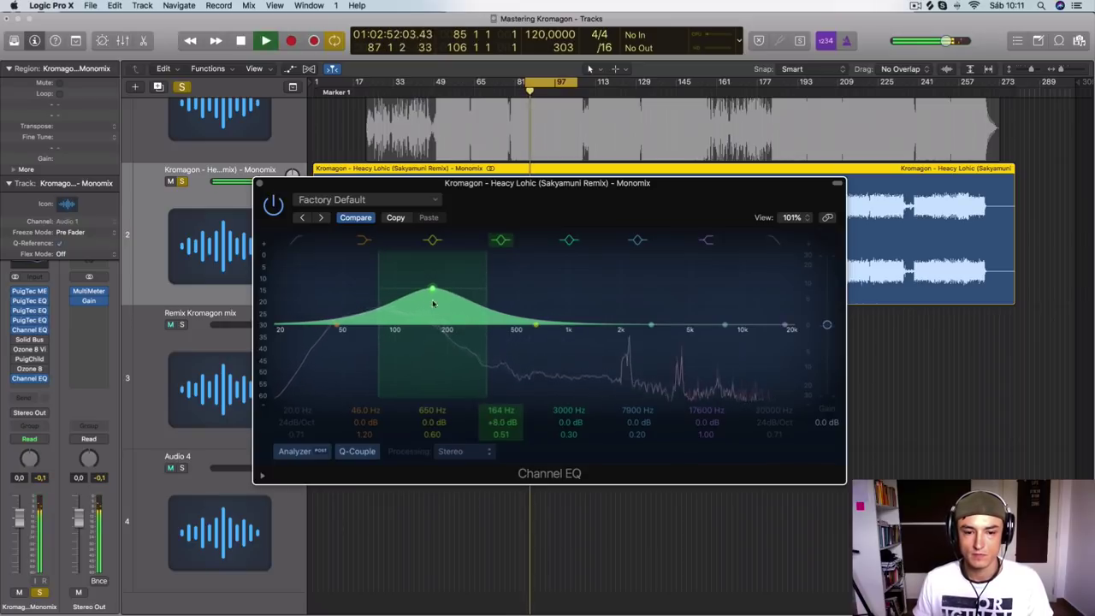
Narrow the green band to a Q of 1.10, boost it to +13.0 dB at 162 Hz, and audition it
{"action": "left_click_drag", "start_coordinate": [501, 436], "coordinate": [500, 420]}
{"action": "mouse_move", "coordinate": [432, 293]}
{"action": "left_mouse_down"}
{"action": "mouse_move", "coordinate": [429, 265]}
{"action": "mouse_move", "coordinate": [427, 284]}
{"action": "left_mouse_up"}
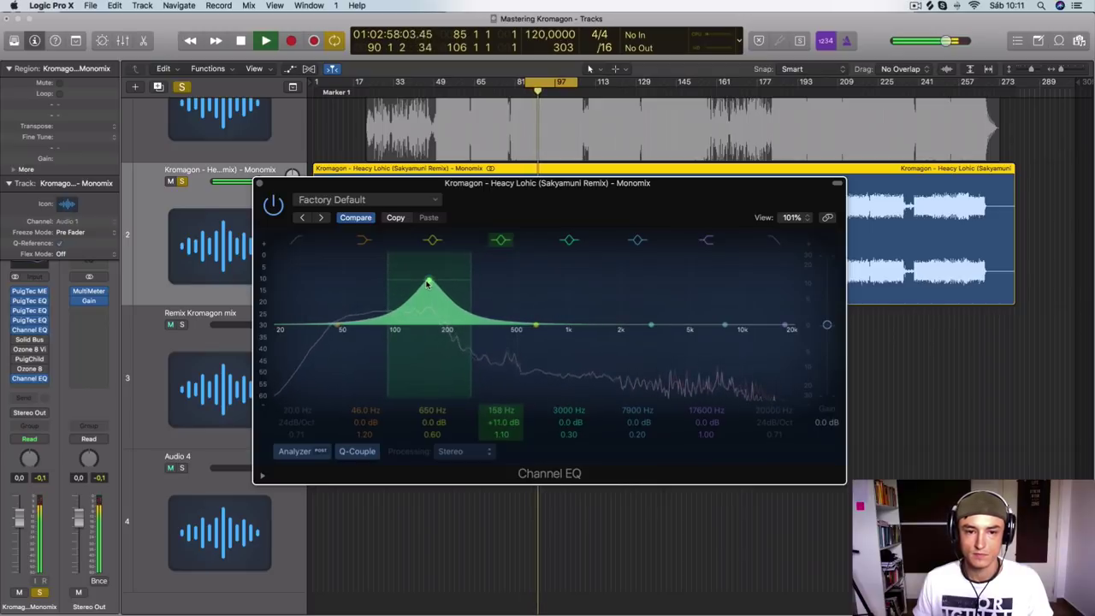
{"action": "key", "text": "space"}
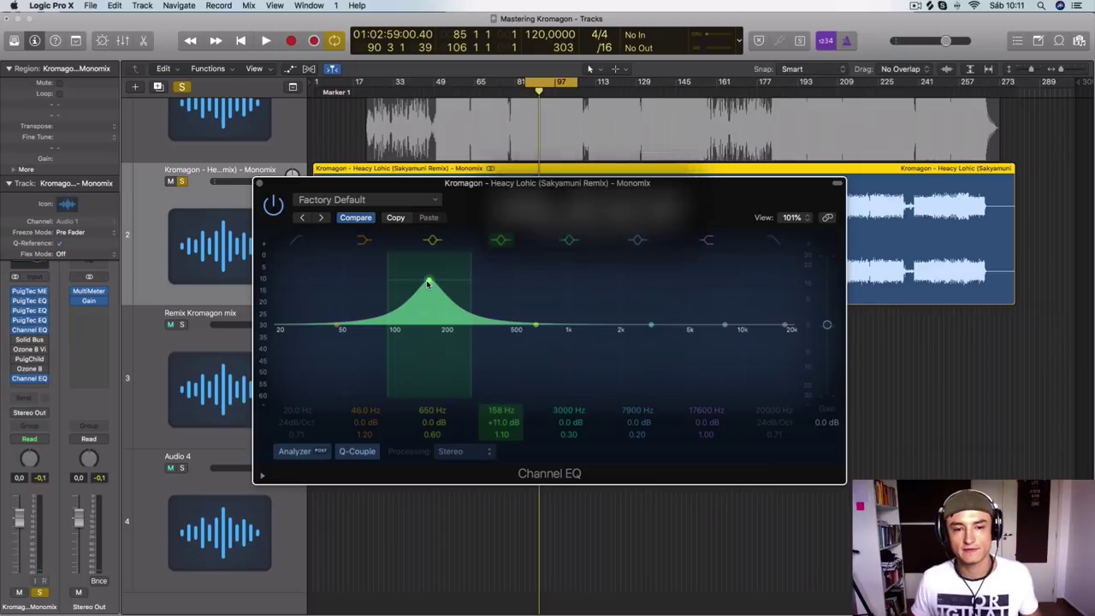
{"action": "key", "text": "space"}
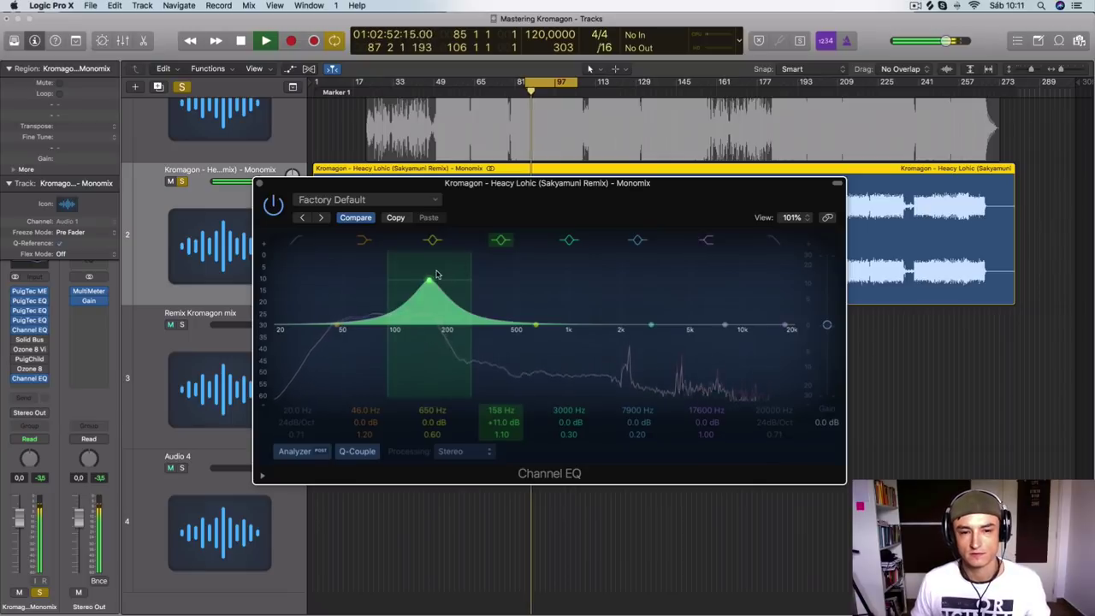
{"action": "left_click_drag", "start_coordinate": [431, 285], "coordinate": [433, 277]}
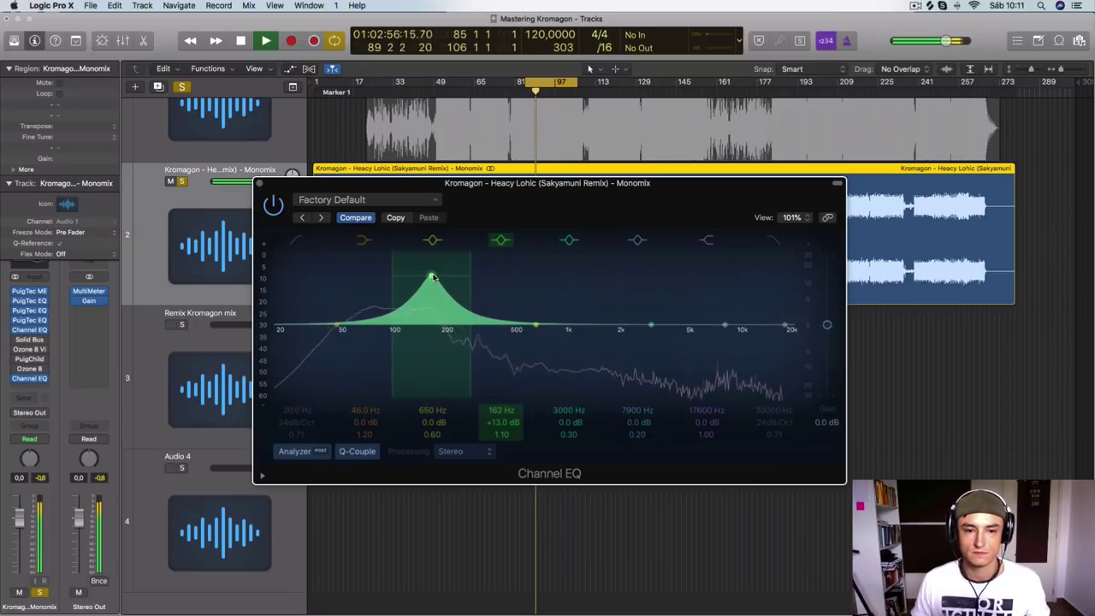
{"action": "key", "text": "space"}
Cut the green band by −17.0 dB at 184 Hz with a Q of 0.48 and audition the cut
{"action": "left_click_drag", "start_coordinate": [433, 277], "coordinate": [441, 384]}
{"action": "key", "text": "space"}
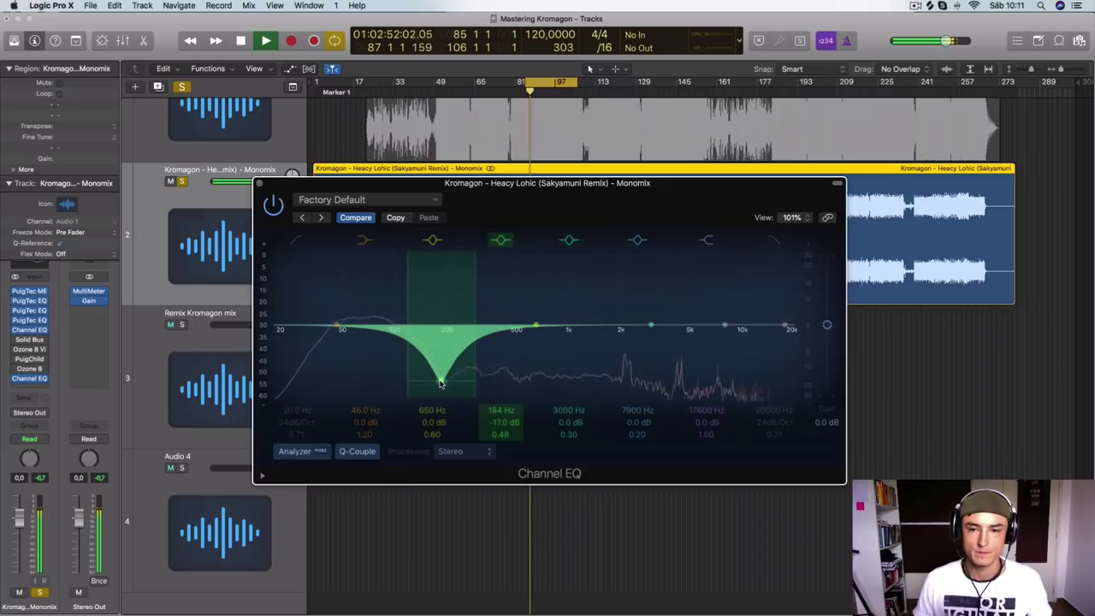
{"action": "key", "text": "space"}
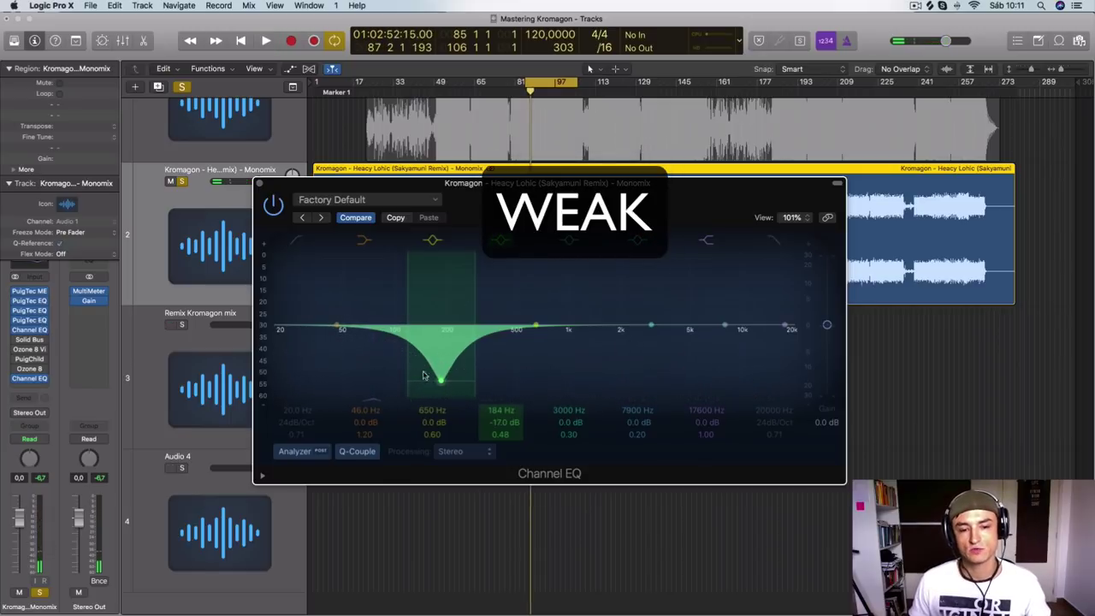
{"action": "key", "text": "space"}
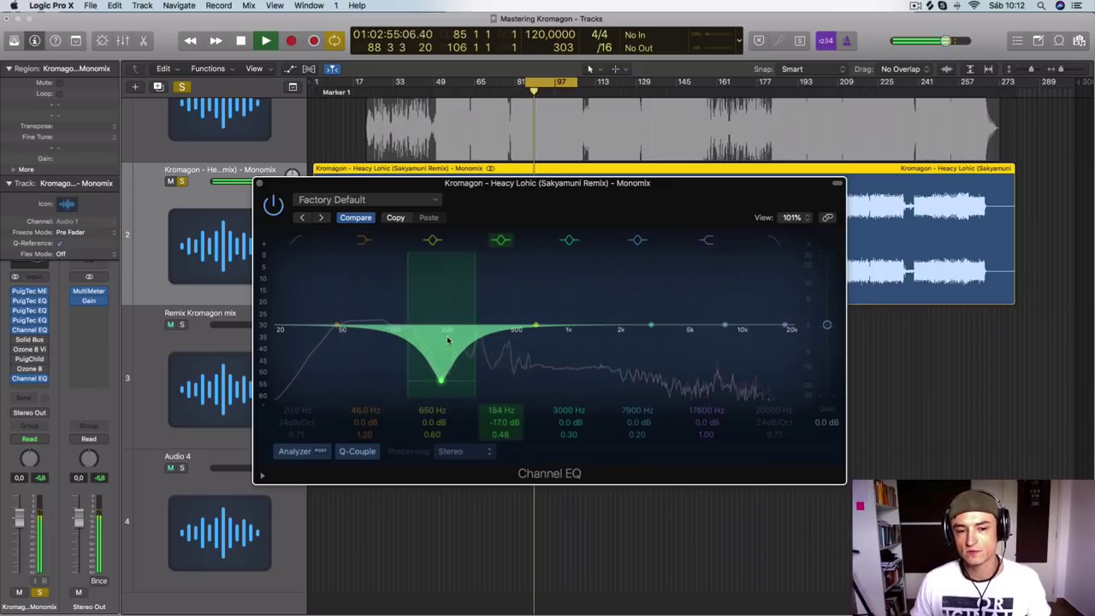
Reset the green band's gain to 0.0 dB, move it to 380 Hz, and stop playback
{"action": "left_click_drag", "start_coordinate": [440, 388], "coordinate": [442, 331]}
{"action": "left_click_drag", "start_coordinate": [440, 326], "coordinate": [498, 327]}
{"action": "key", "text": "space"}
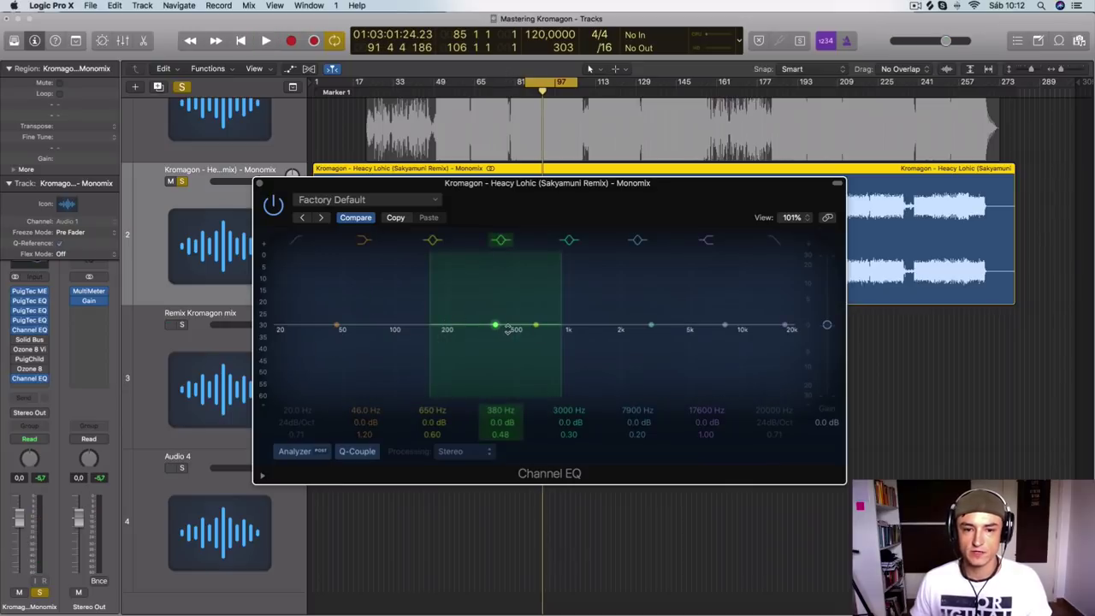
Boost the green band to +17.0 dB at 375 Hz with a Q of 0.98 while auditioning the track
{"action": "left_click_drag", "start_coordinate": [495, 327], "coordinate": [494, 282]}
{"action": "key", "text": "space"}
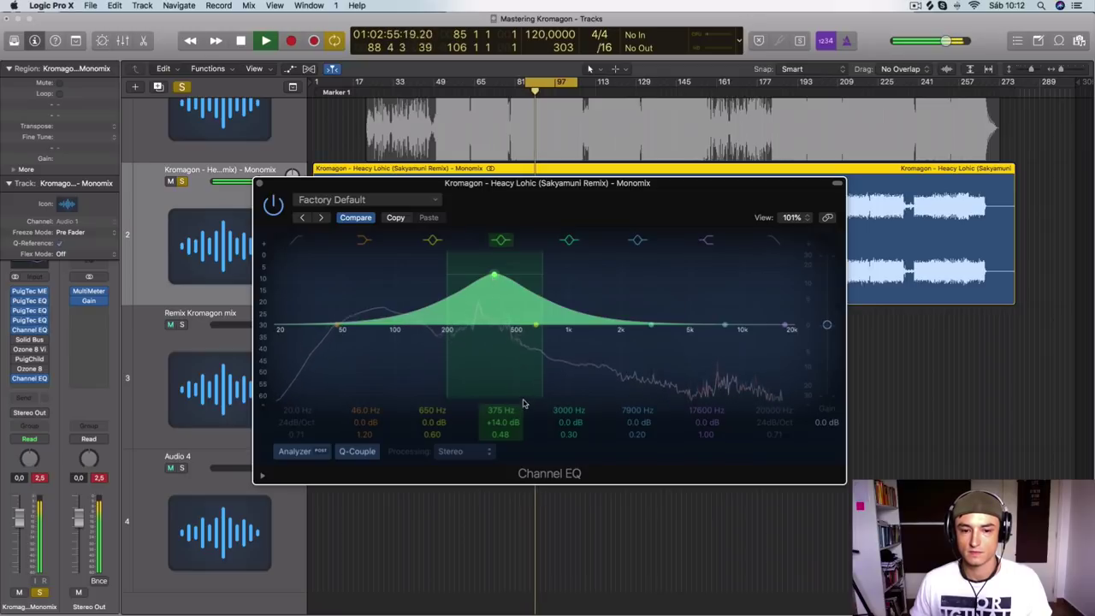
{"action": "left_click_drag", "start_coordinate": [545, 350], "coordinate": [534, 350]}
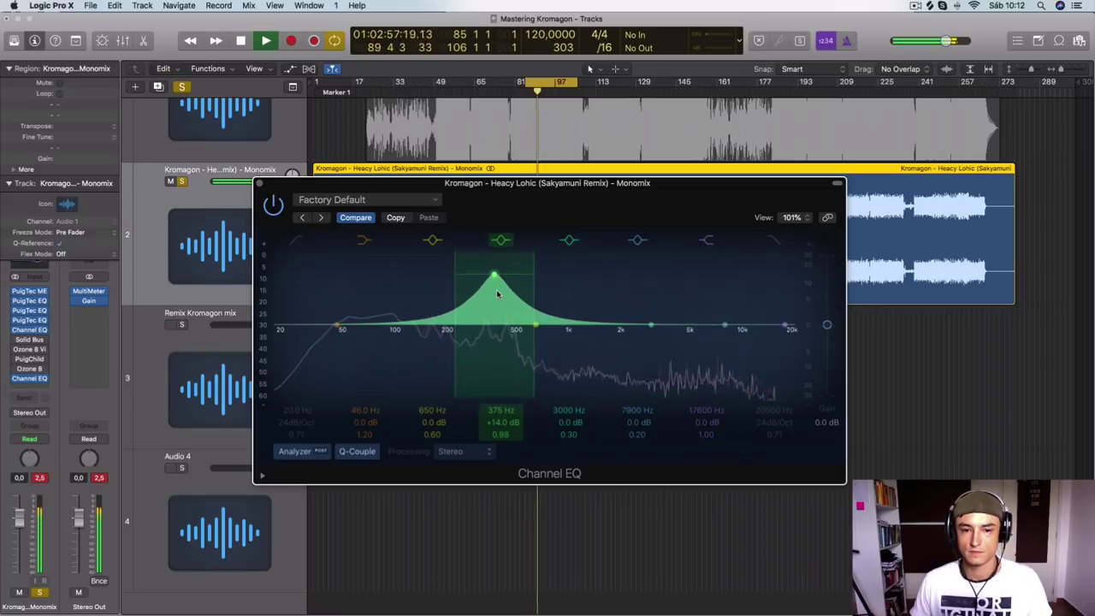
{"action": "left_click_drag", "start_coordinate": [495, 275], "coordinate": [495, 274]}
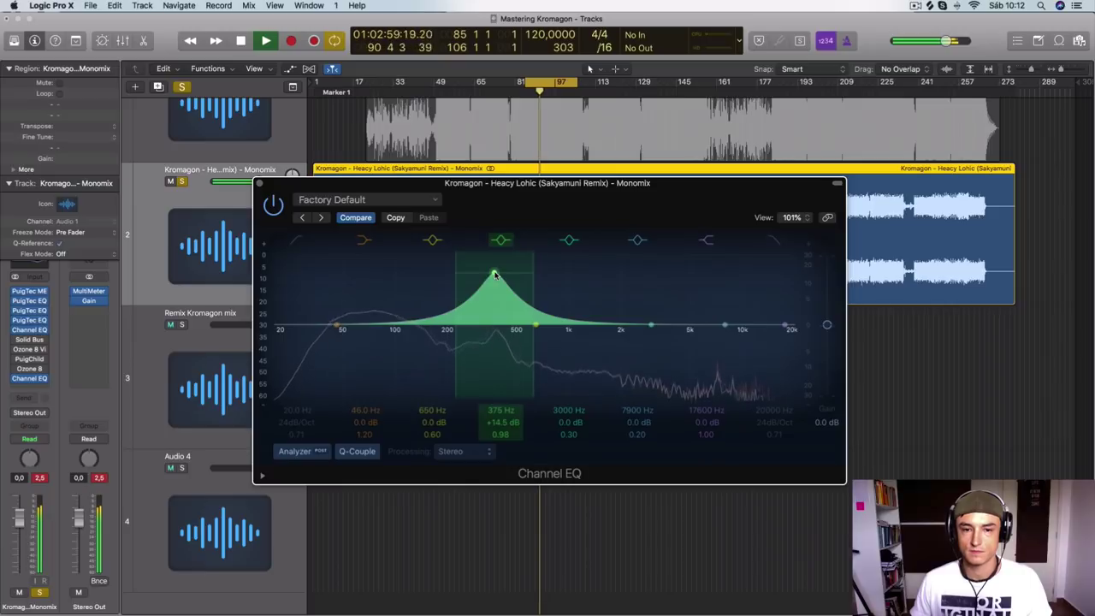
{"action": "key", "text": "space"}
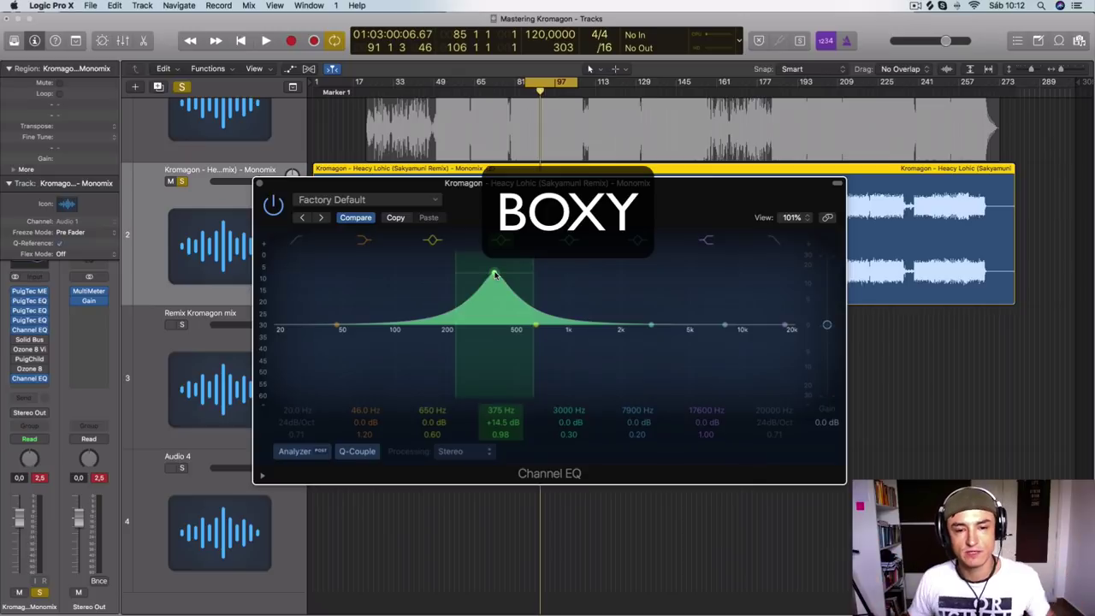
{"action": "key", "text": "space"}
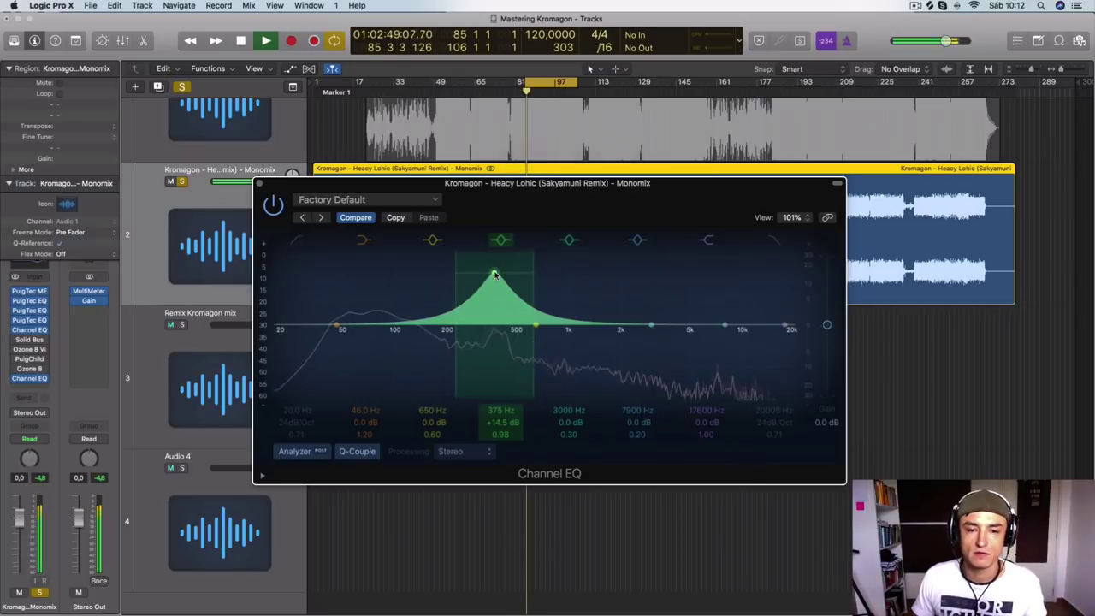
{"action": "left_click_drag", "start_coordinate": [494, 274], "coordinate": [494, 268]}
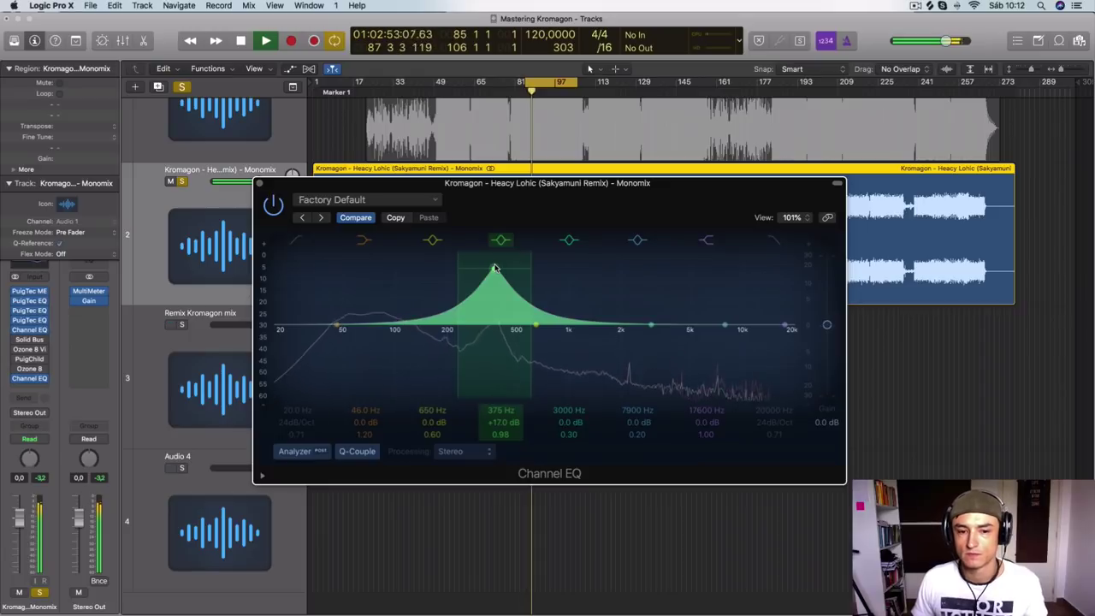
Pull the green band down from its 375 Hz boost into a deep cut and audition it
{"action": "key", "text": "space"}
{"action": "left_click_drag", "start_coordinate": [495, 269], "coordinate": [486, 409]}
{"action": "key", "text": "space"}
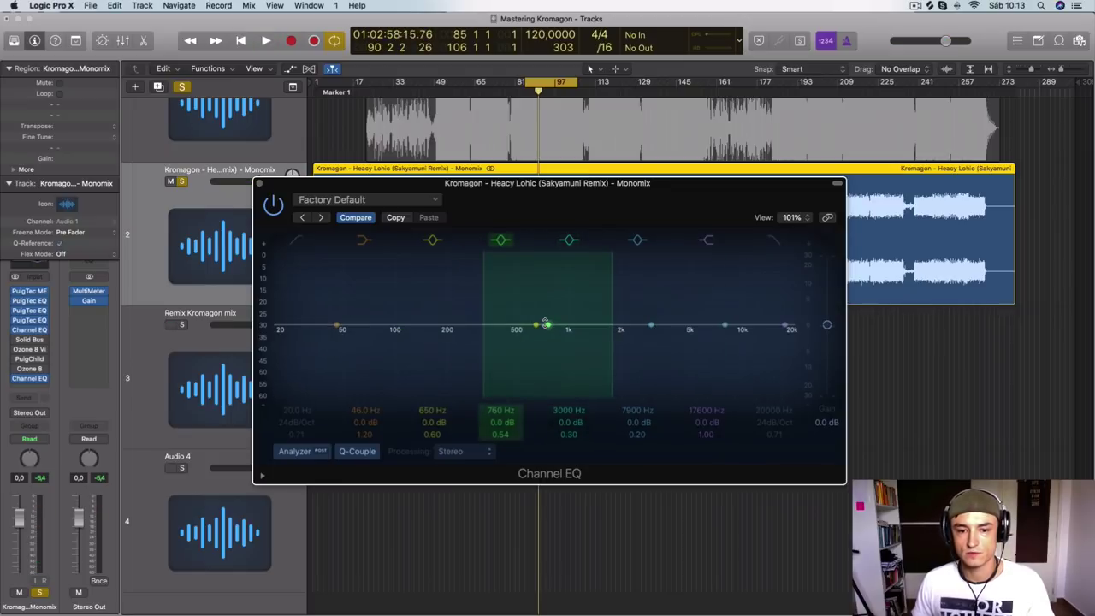
Cut the green band by −24.0 dB at 750 Hz with a Q of 2.20 and audition it
{"action": "left_click_drag", "start_coordinate": [613, 319], "coordinate": [546, 409]}
{"action": "key", "text": "space"}
{"action": "key", "text": "space"}
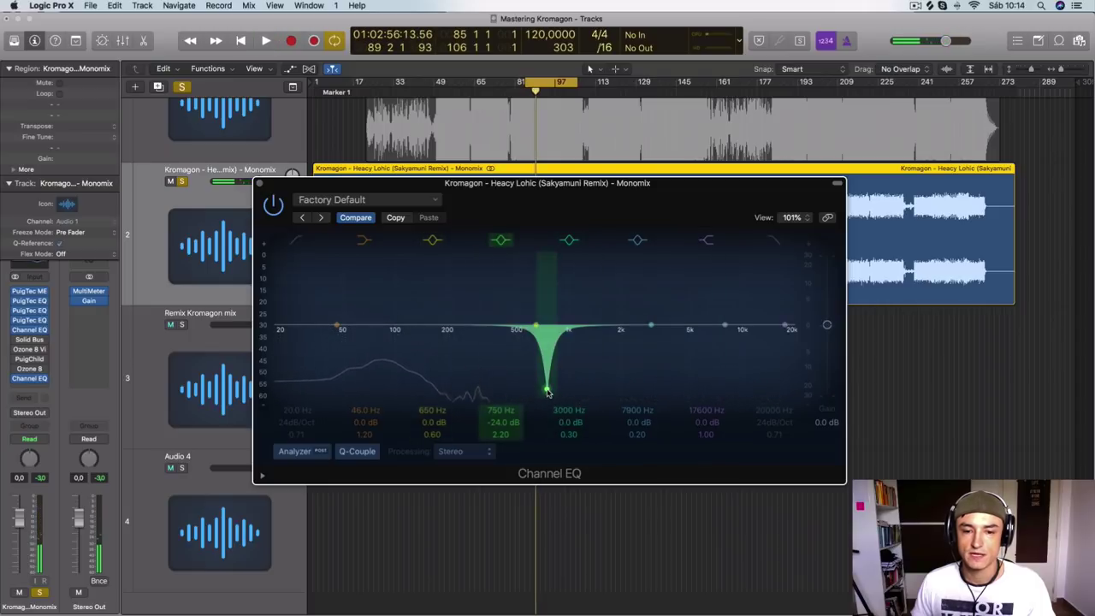
Audition the green band's −24.0 dB cut at 740 Hz with a Q of 0.46, and return its gain to 0.0 dB
{"action": "mouse_move", "coordinate": [548, 391]}
{"action": "left_mouse_down"}
{"action": "mouse_move", "coordinate": [569, 383]}
{"action": "mouse_move", "coordinate": [548, 389]}
{"action": "left_mouse_up"}
{"action": "key", "text": "space"}
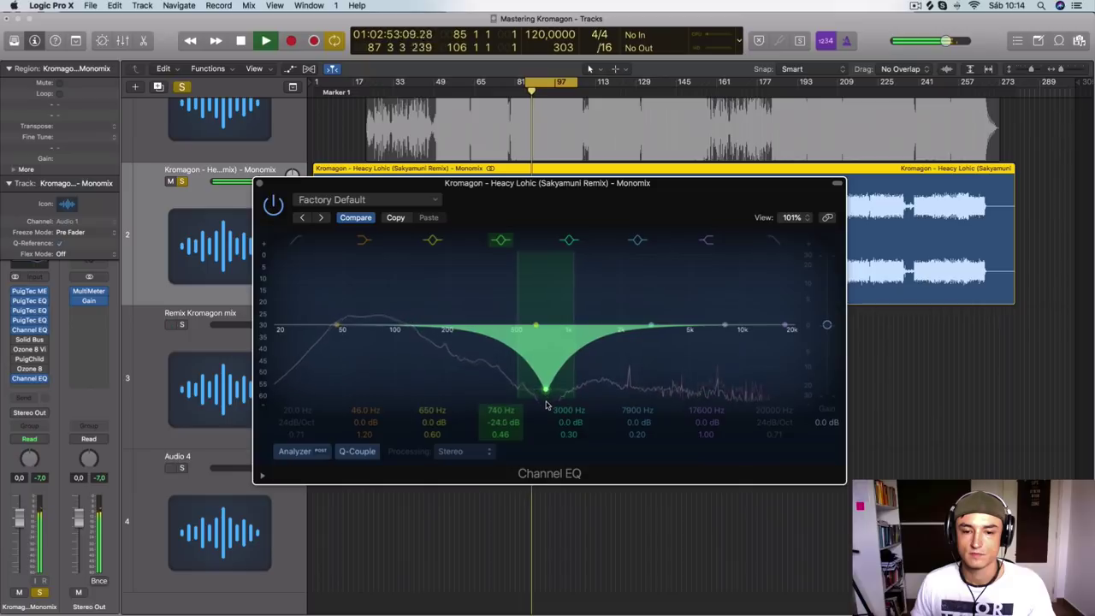
{"action": "left_click_drag", "start_coordinate": [548, 401], "coordinate": [546, 324]}
{"action": "key", "text": "space"}
{"action": "key", "text": "space"}
{"action": "key", "text": "space"}
Boost the teal band +12.5 dB at 4650 Hz, raise it to +19.0 dB at 4250 Hz with a Q of 0.57, and audition both
{"action": "left_click_drag", "start_coordinate": [651, 326], "coordinate": [686, 288]}
{"action": "key", "text": "space"}
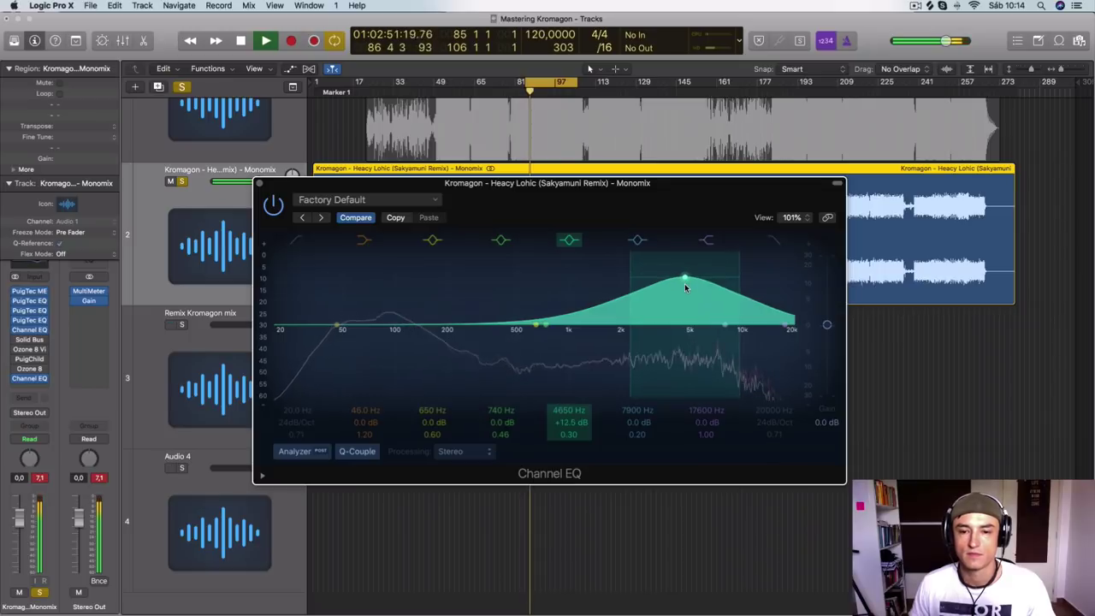
{"action": "key", "text": "space"}
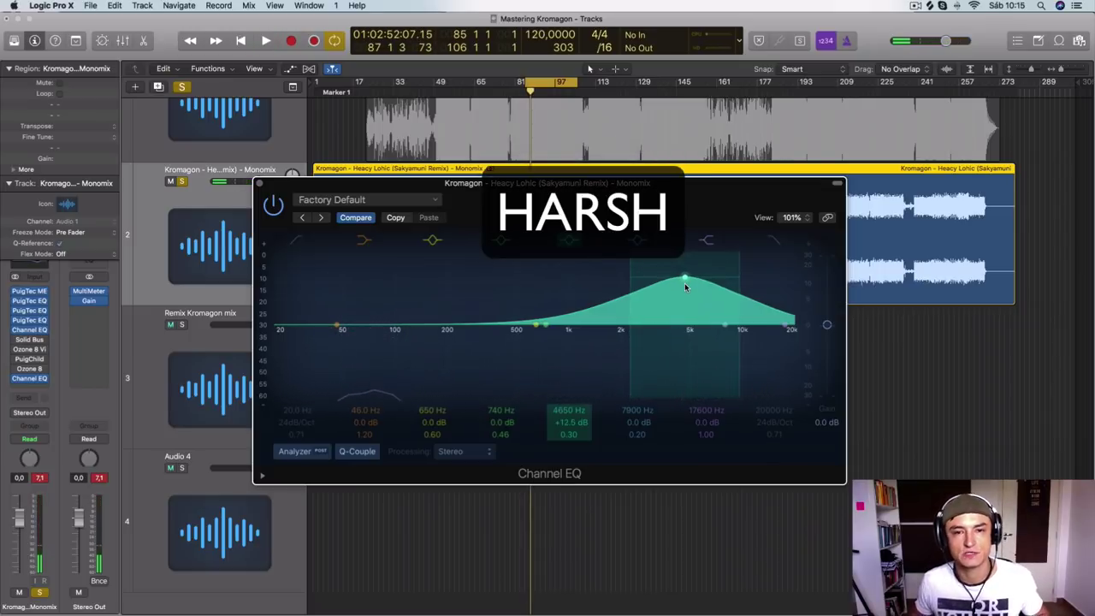
{"action": "key", "text": "space"}
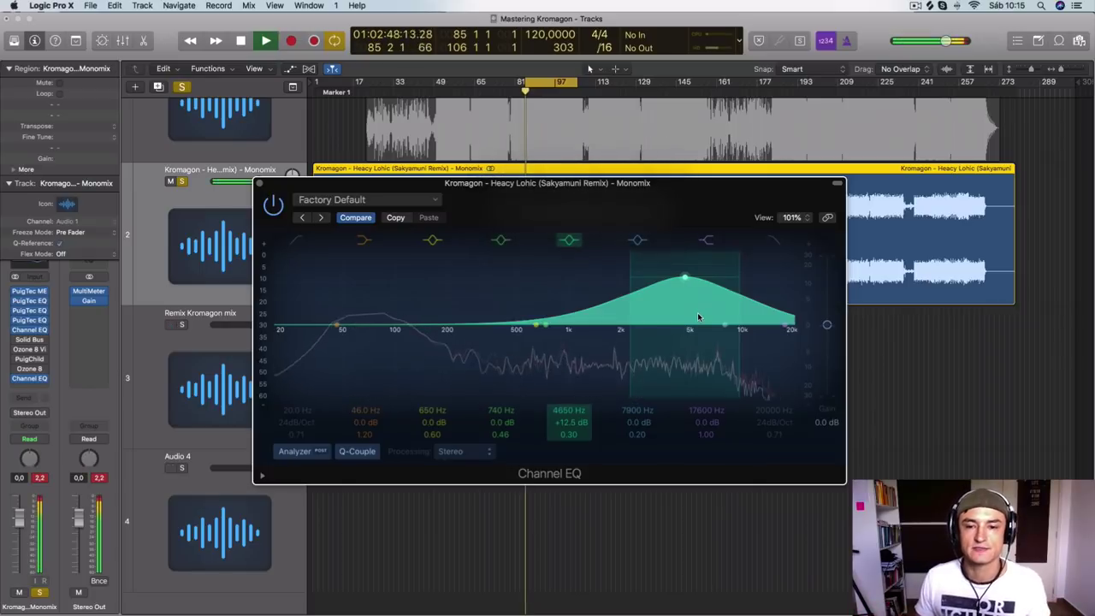
{"action": "mouse_move", "coordinate": [685, 278]}
{"action": "left_mouse_down"}
{"action": "mouse_move", "coordinate": [683, 292]}
{"action": "mouse_move", "coordinate": [671, 279]}
{"action": "mouse_move", "coordinate": [713, 281]}
{"action": "mouse_move", "coordinate": [671, 269]}
{"action": "mouse_move", "coordinate": [677, 260]}
{"action": "left_mouse_up"}
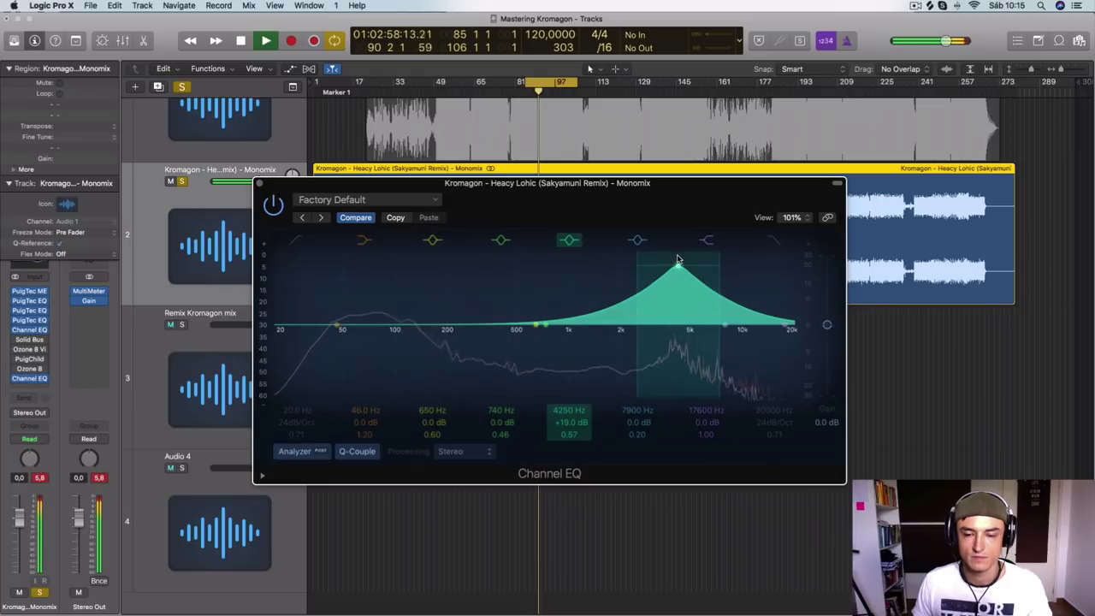
{"action": "key", "text": "space"}
Cut the teal band to −24.0 dB at 4000 Hz with a Q of 0.37 and audition it
{"action": "left_click_drag", "start_coordinate": [679, 260], "coordinate": [680, 416]}
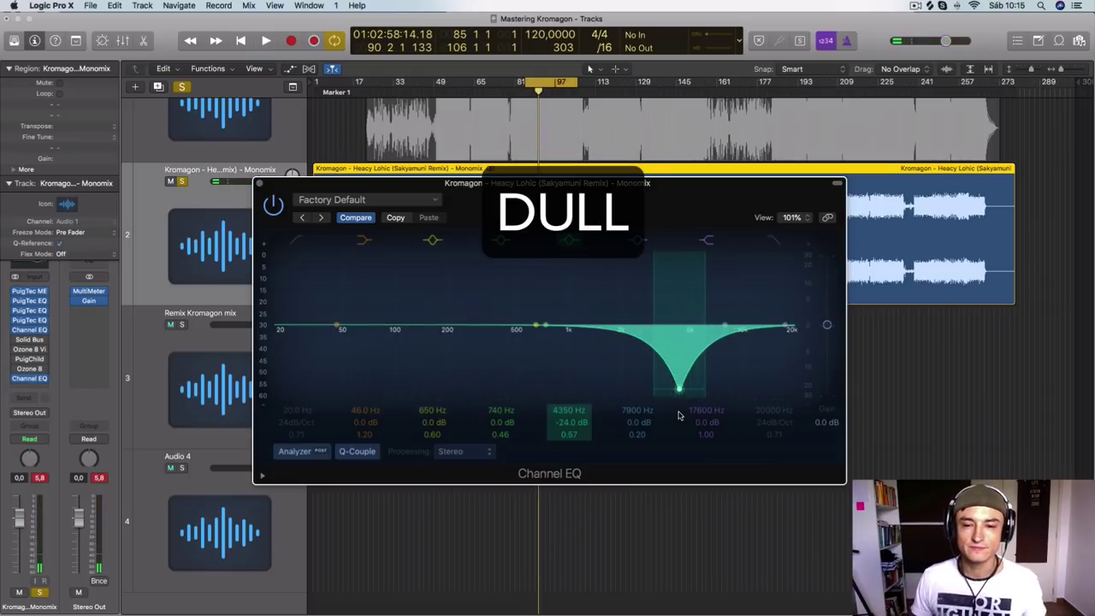
{"action": "left_click_drag", "start_coordinate": [679, 416], "coordinate": [675, 390]}
{"action": "key", "text": "space"}
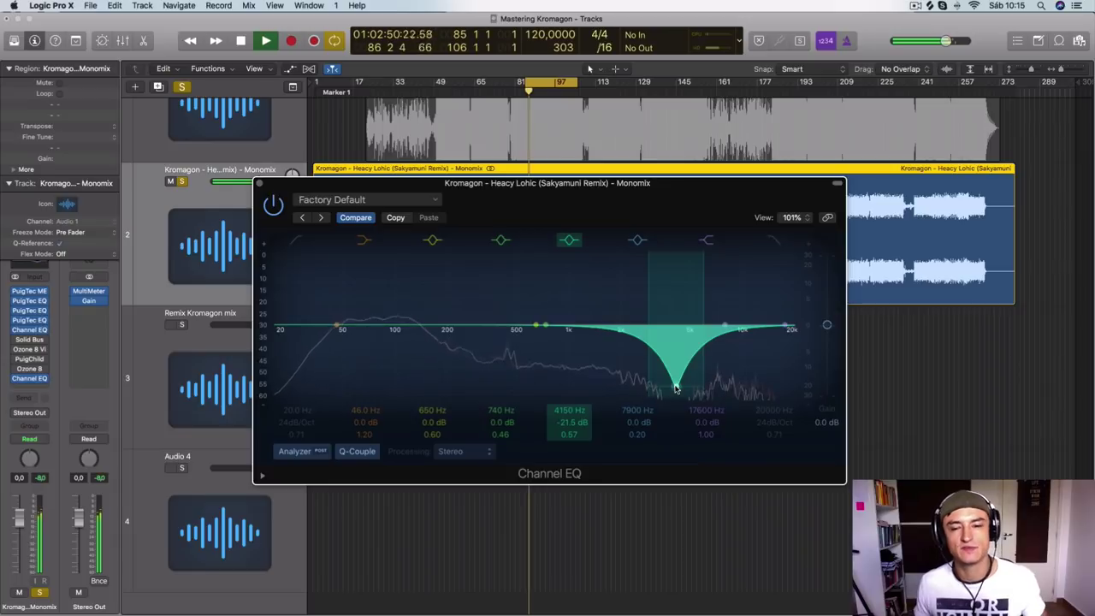
{"action": "mouse_move", "coordinate": [676, 389]}
{"action": "left_mouse_down"}
{"action": "mouse_move", "coordinate": [666, 386]}
{"action": "mouse_move", "coordinate": [673, 398]}
{"action": "left_mouse_up"}
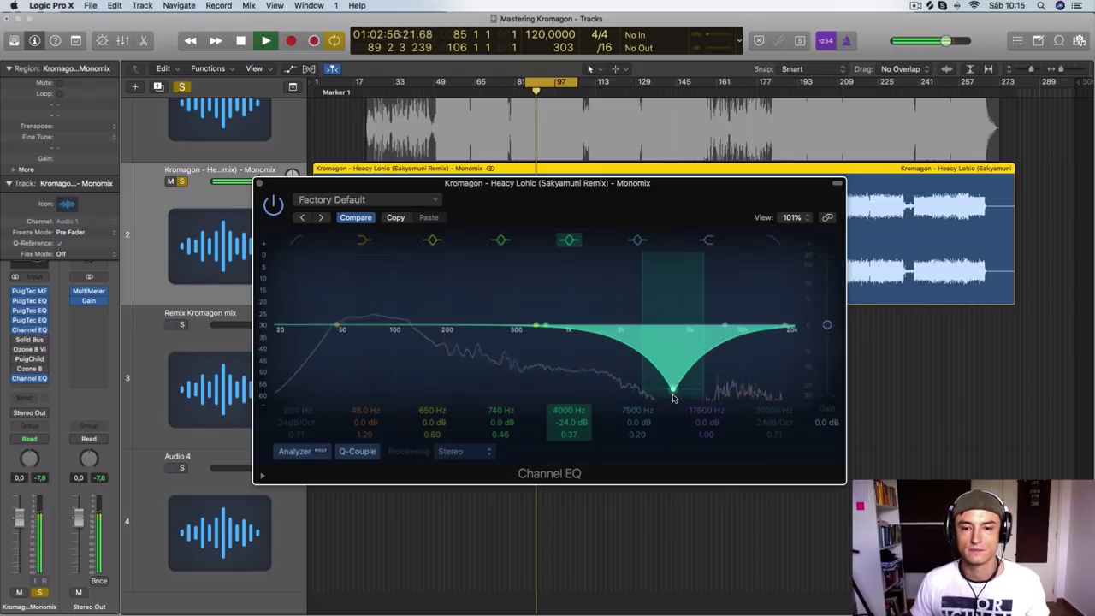
{"action": "key", "text": "space"}
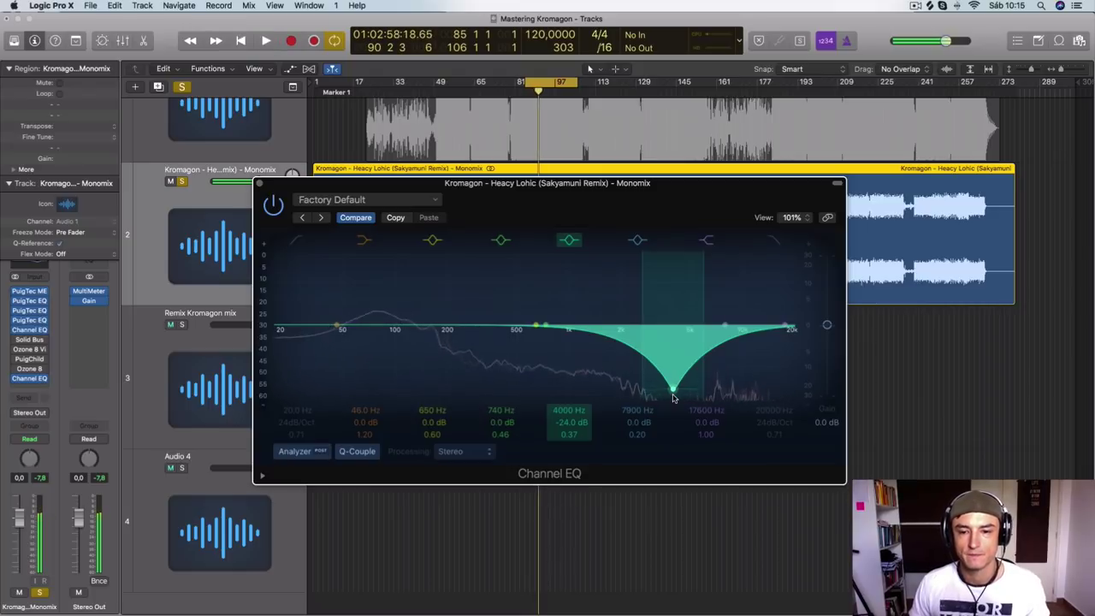
Boost the teal band to +22.0 dB at 14800 Hz and pull it down to −18.0 dB while auditioning the track
{"action": "left_click_drag", "start_coordinate": [673, 398], "coordinate": [782, 263]}
{"action": "key", "text": "space"}
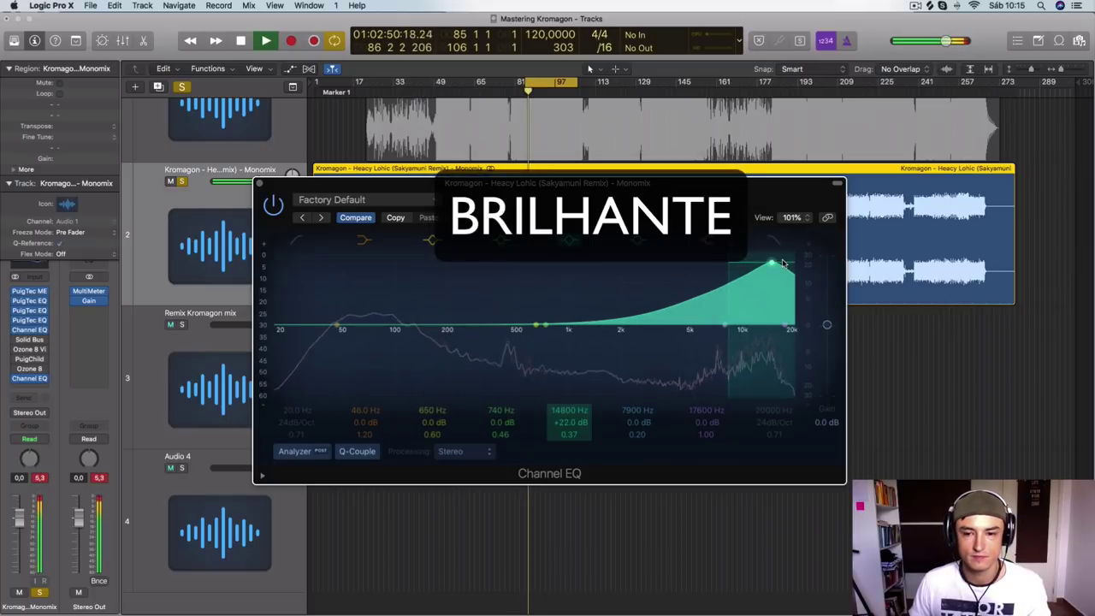
{"action": "left_click_drag", "start_coordinate": [782, 262], "coordinate": [785, 382]}
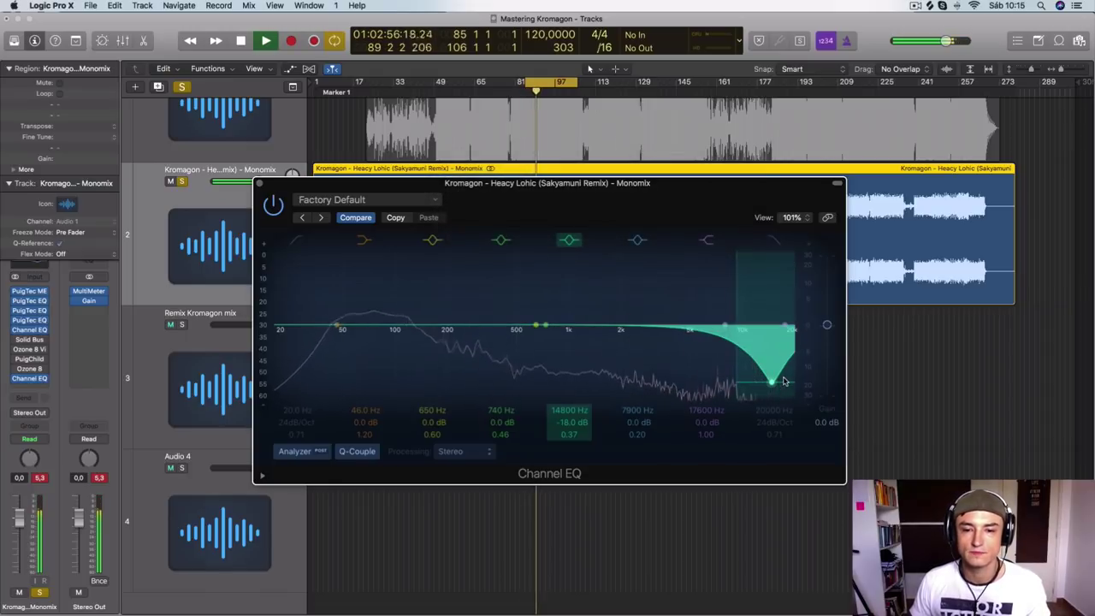
Reset the teal band's gain to 0.0 dB, move it to 64 Hz, and briefly audition the flat track
{"action": "left_click_drag", "start_coordinate": [785, 382], "coordinate": [771, 329]}
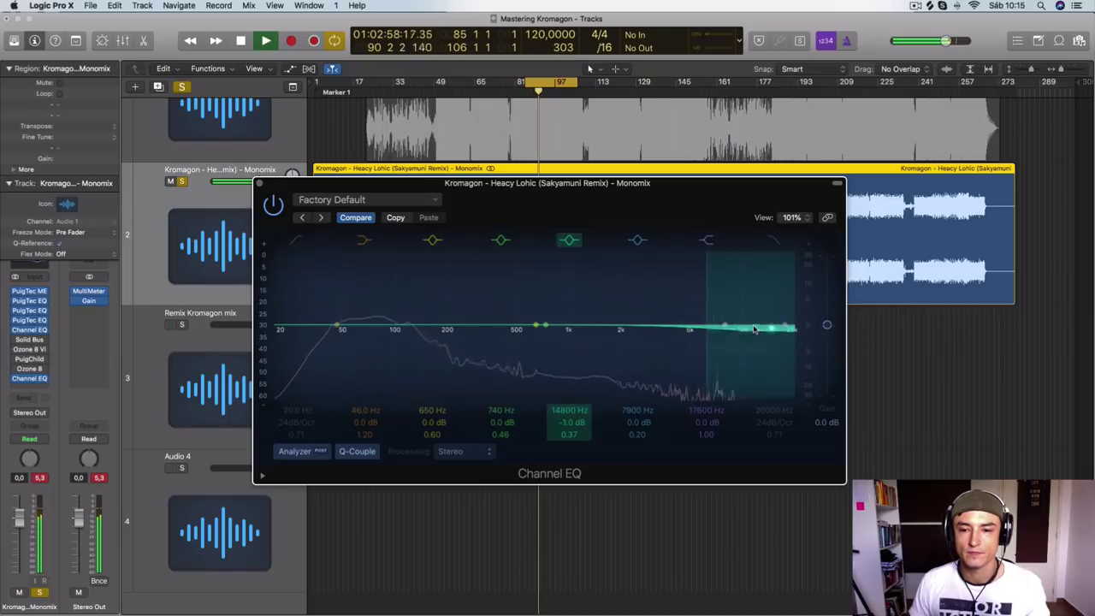
{"action": "key", "text": "space"}
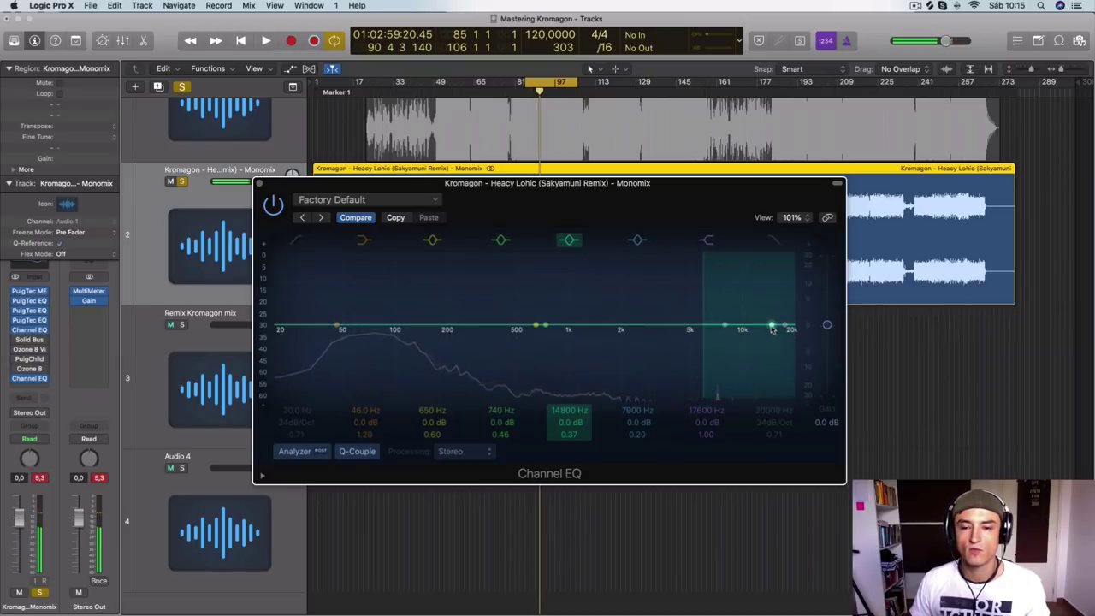
{"action": "left_click_drag", "start_coordinate": [772, 329], "coordinate": [373, 331]}
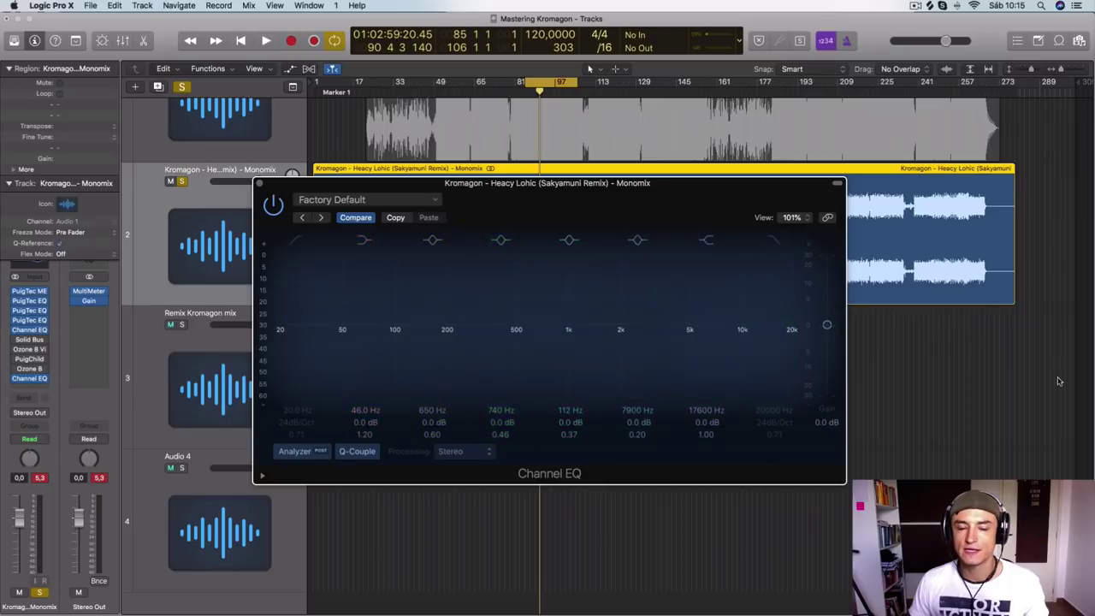
{"action": "left_click_drag", "start_coordinate": [403, 328], "coordinate": [358, 331]}
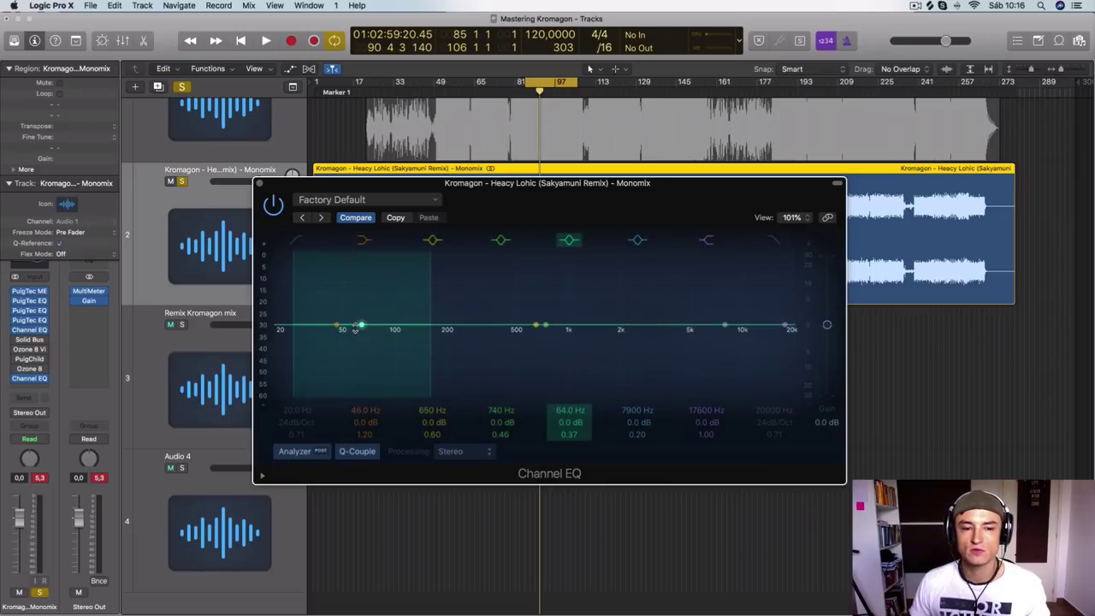
{"action": "key", "text": "space"}
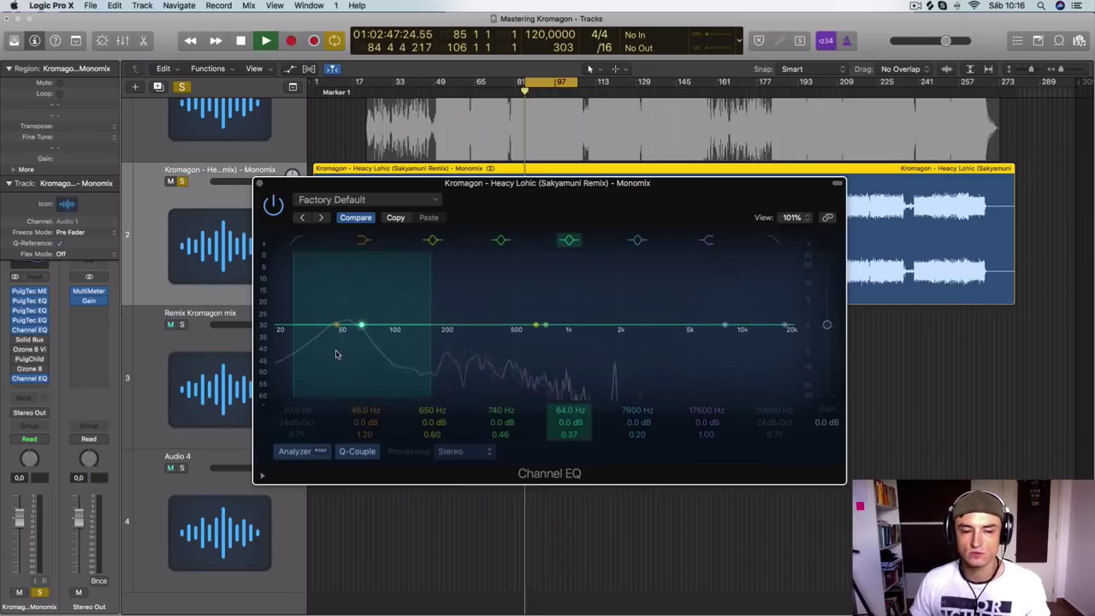
{"action": "key", "text": "space"}
Boost the teal band to +13.5 dB at 62 Hz and audition the track
{"action": "left_click_drag", "start_coordinate": [362, 326], "coordinate": [360, 285]}
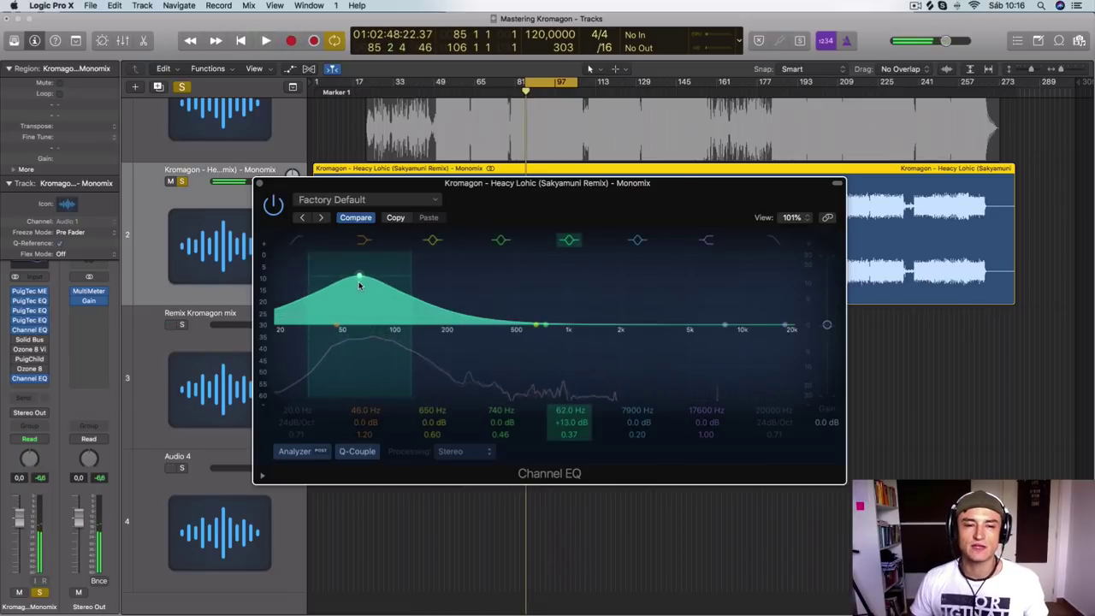
{"action": "key", "text": "space"}
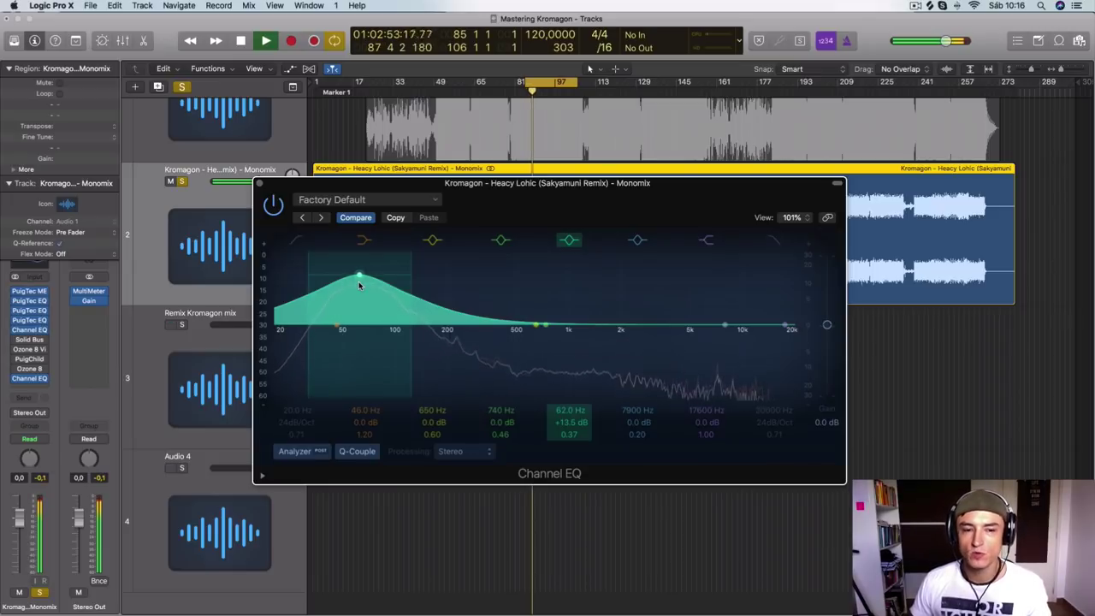
{"action": "key", "text": "space"}
Pull the teal band down to a slight −1.0 dB cut at 64 Hz and audition it
{"action": "left_click_drag", "start_coordinate": [360, 285], "coordinate": [364, 332]}
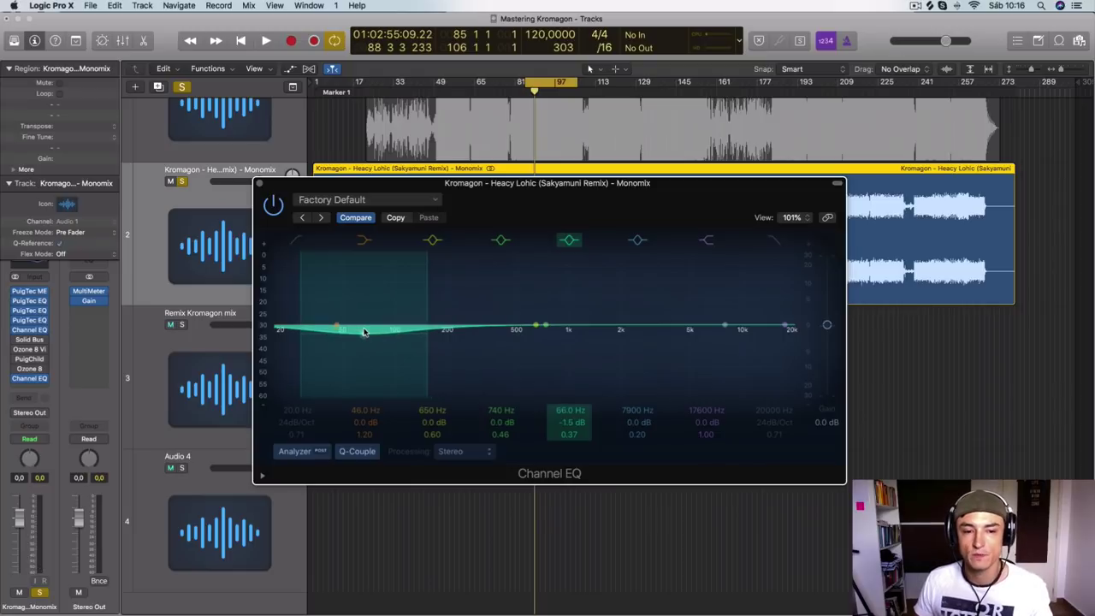
{"action": "key", "text": "space"}
{"action": "left_click_drag", "start_coordinate": [363, 332], "coordinate": [361, 331]}
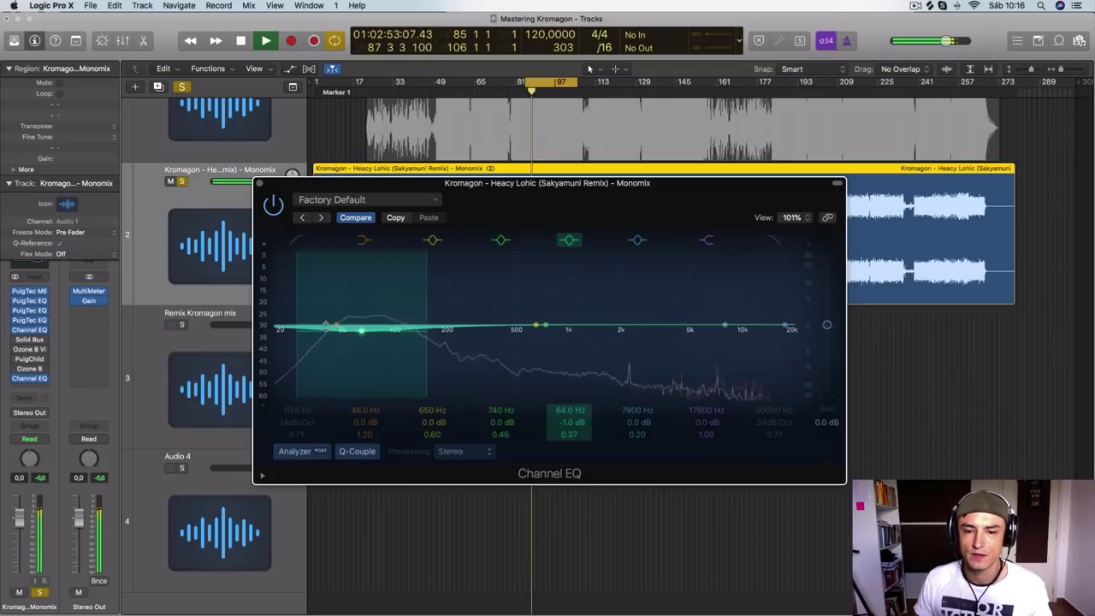
{"action": "key", "text": "space"}
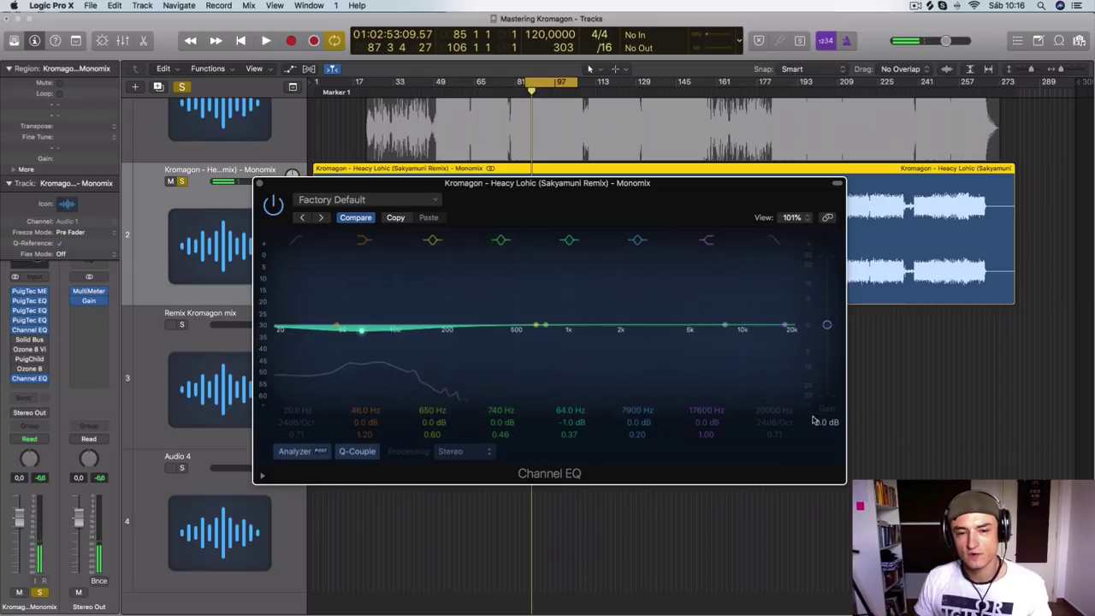
Boost the green band to +15.5 dB at 1060 Hz and audition it in repeated short passes
{"action": "key", "text": "space"}
{"action": "mouse_move", "coordinate": [545, 326]}
{"action": "left_mouse_down"}
{"action": "mouse_move", "coordinate": [547, 286]}
{"action": "mouse_move", "coordinate": [547, 354]}
{"action": "mouse_move", "coordinate": [548, 327]}
{"action": "mouse_move", "coordinate": [648, 318]}
{"action": "mouse_move", "coordinate": [659, 274]}
{"action": "mouse_move", "coordinate": [658, 302]}
{"action": "mouse_move", "coordinate": [677, 276]}
{"action": "mouse_move", "coordinate": [689, 284]}
{"action": "mouse_move", "coordinate": [590, 329]}
{"action": "mouse_move", "coordinate": [575, 277]}
{"action": "left_mouse_up"}
{"action": "key", "text": "space"}
{"action": "key", "text": "space"}
{"action": "key", "text": "space"}
{"action": "key", "text": "space"}
{"action": "key", "text": "space"}
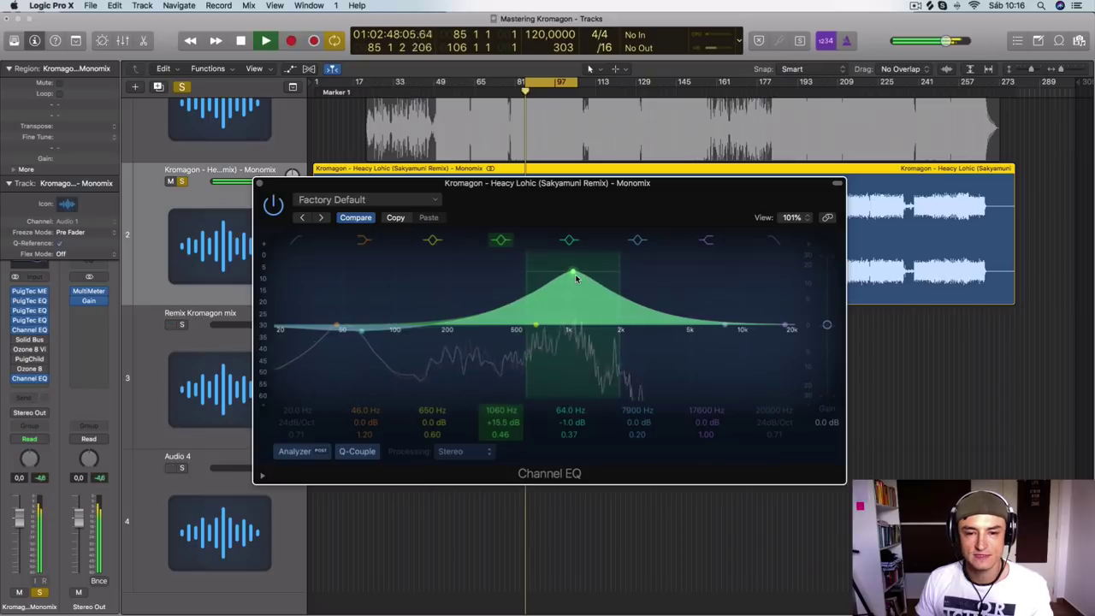
Cut the green band to −20.0 dB at 1020 Hz, audition it, and return it to 0.0 dB at 78 Hz
{"action": "left_click_drag", "start_coordinate": [575, 323], "coordinate": [575, 391]}
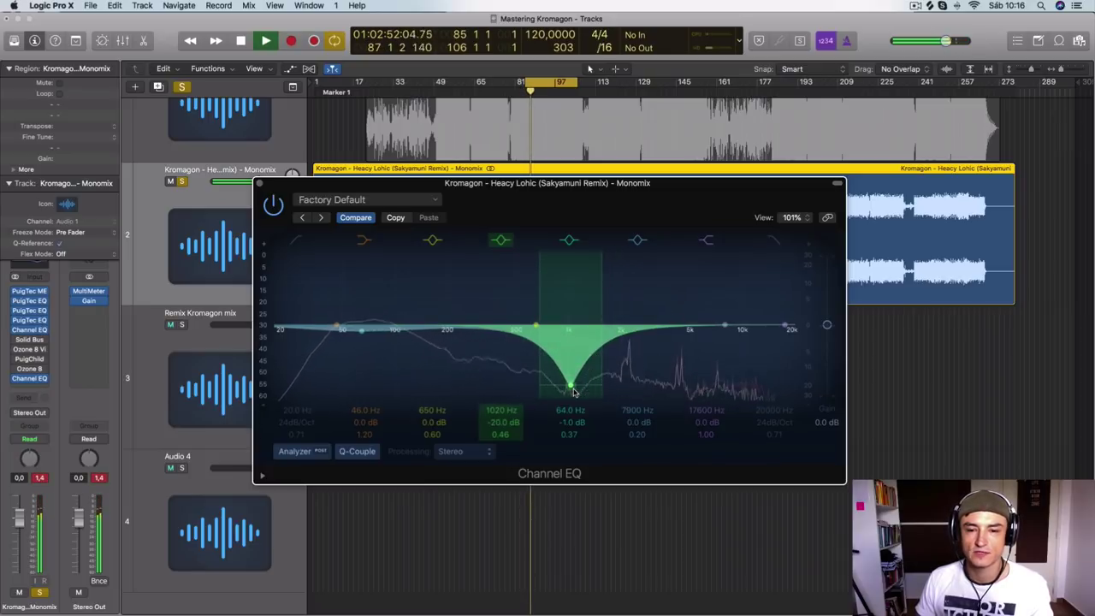
{"action": "key", "text": "space"}
{"action": "left_click_drag", "start_coordinate": [572, 387], "coordinate": [489, 261]}
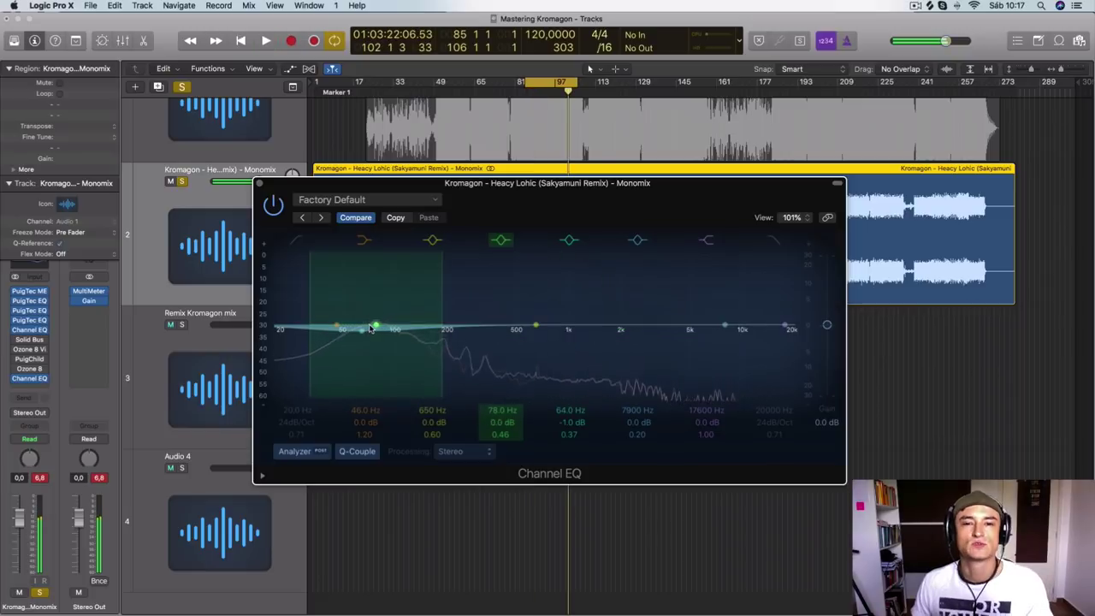